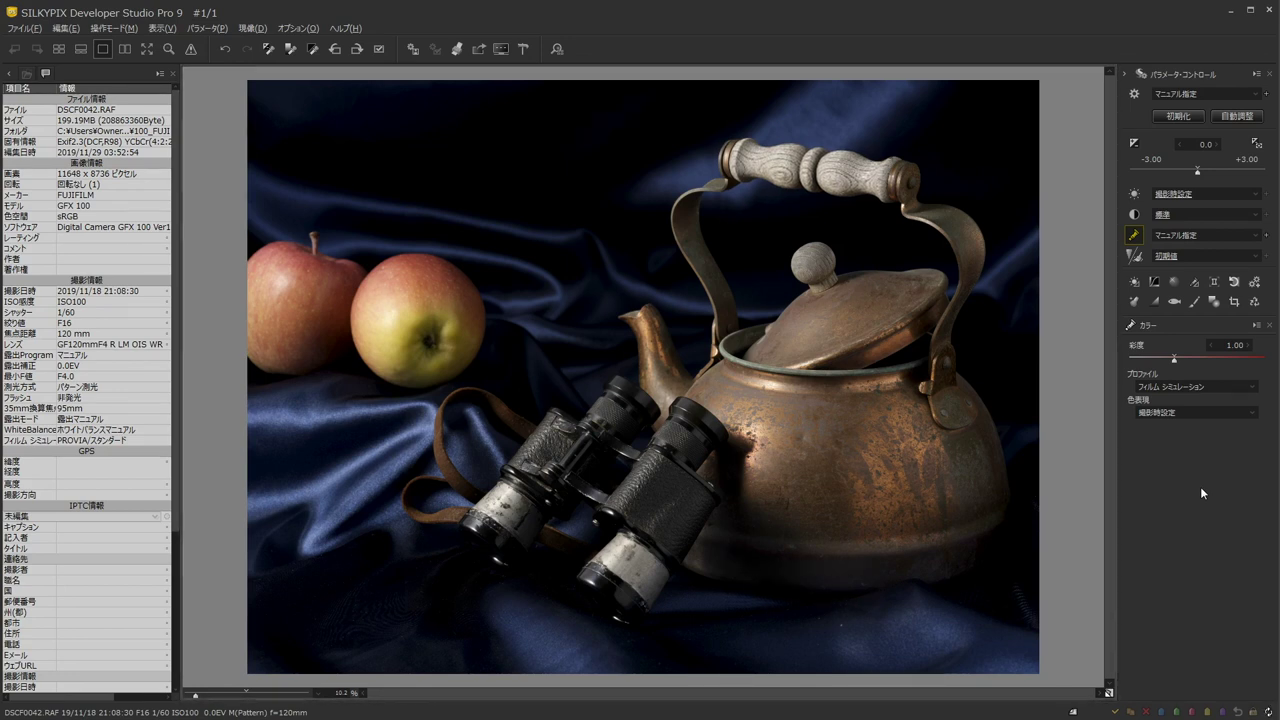
View the binoculars at 100% and pan across the body, hinge and leather covering
left_click(138, 236)
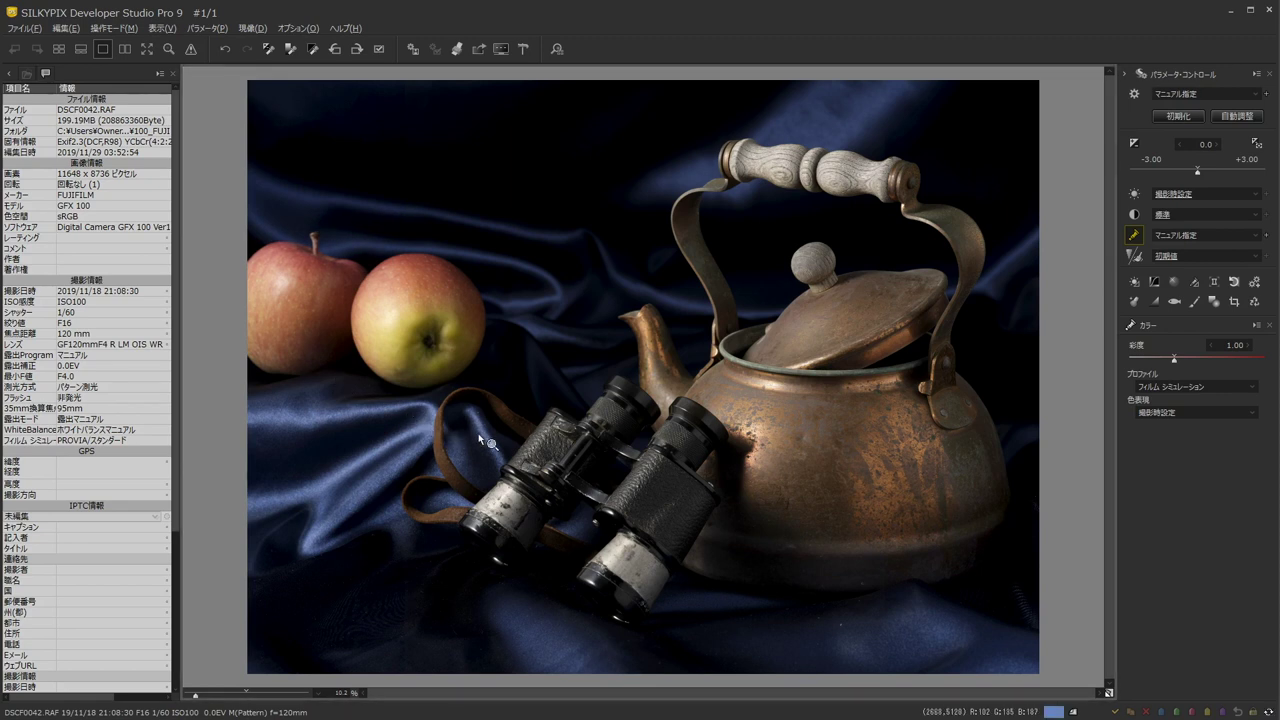
left_click(613, 425)
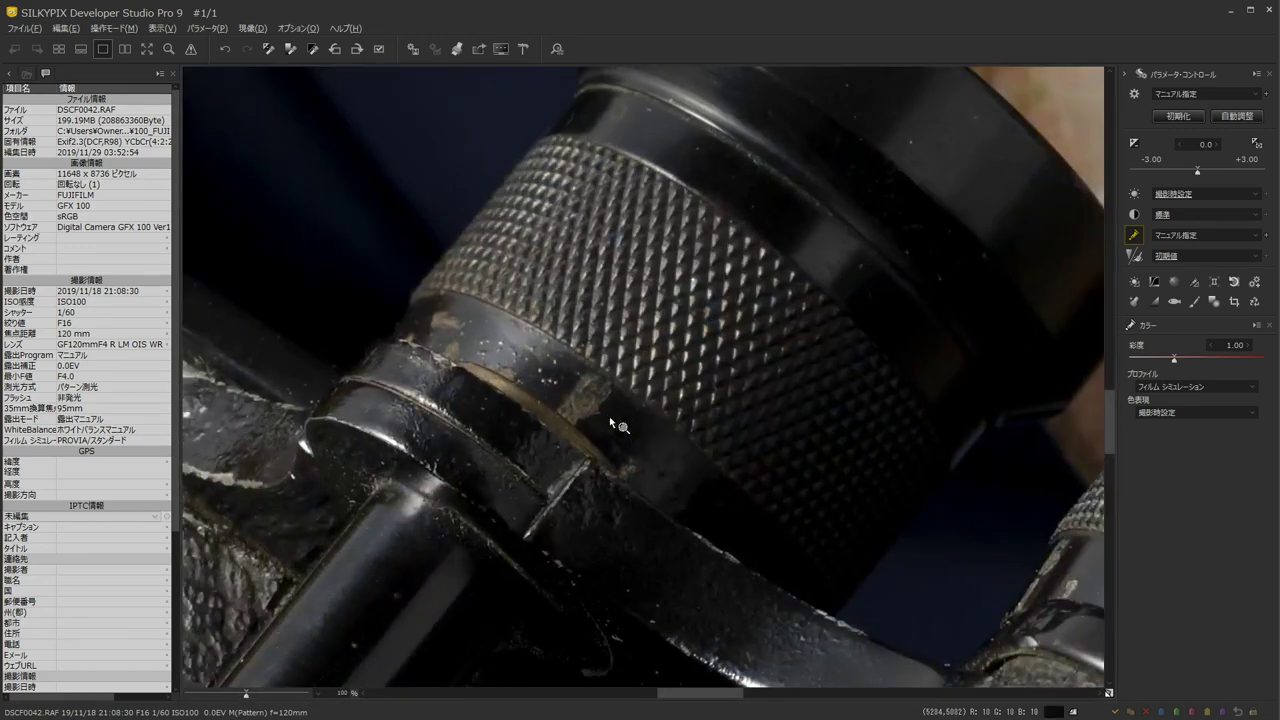
left_click_drag(513, 497, 625, 428)
left_click_drag(515, 482, 760, 380)
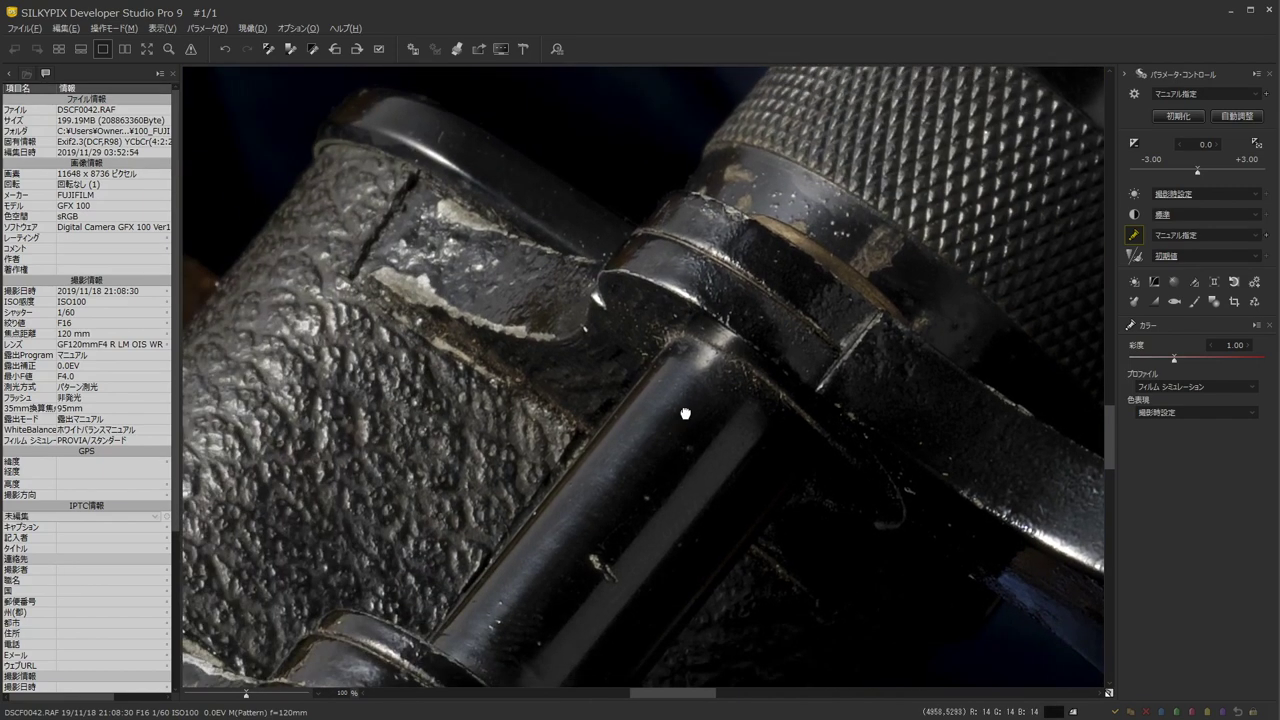
left_click_drag(471, 496, 578, 437)
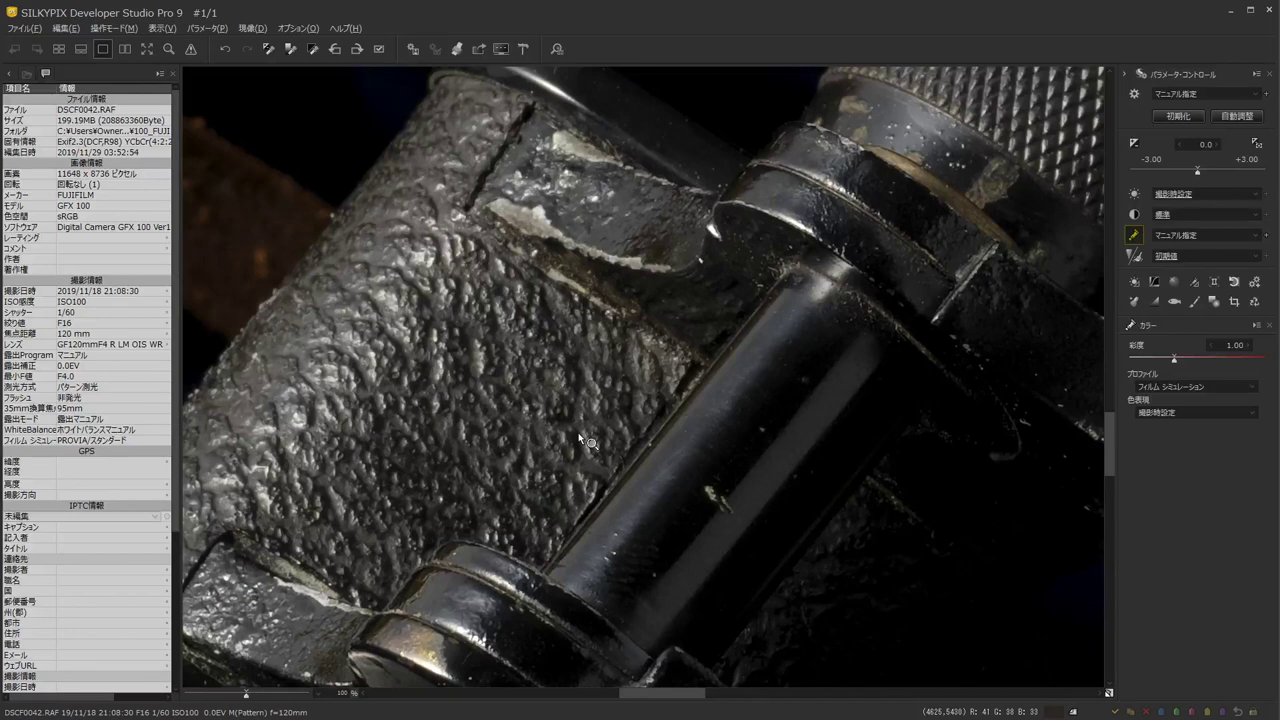
left_click_drag(637, 252, 615, 313)
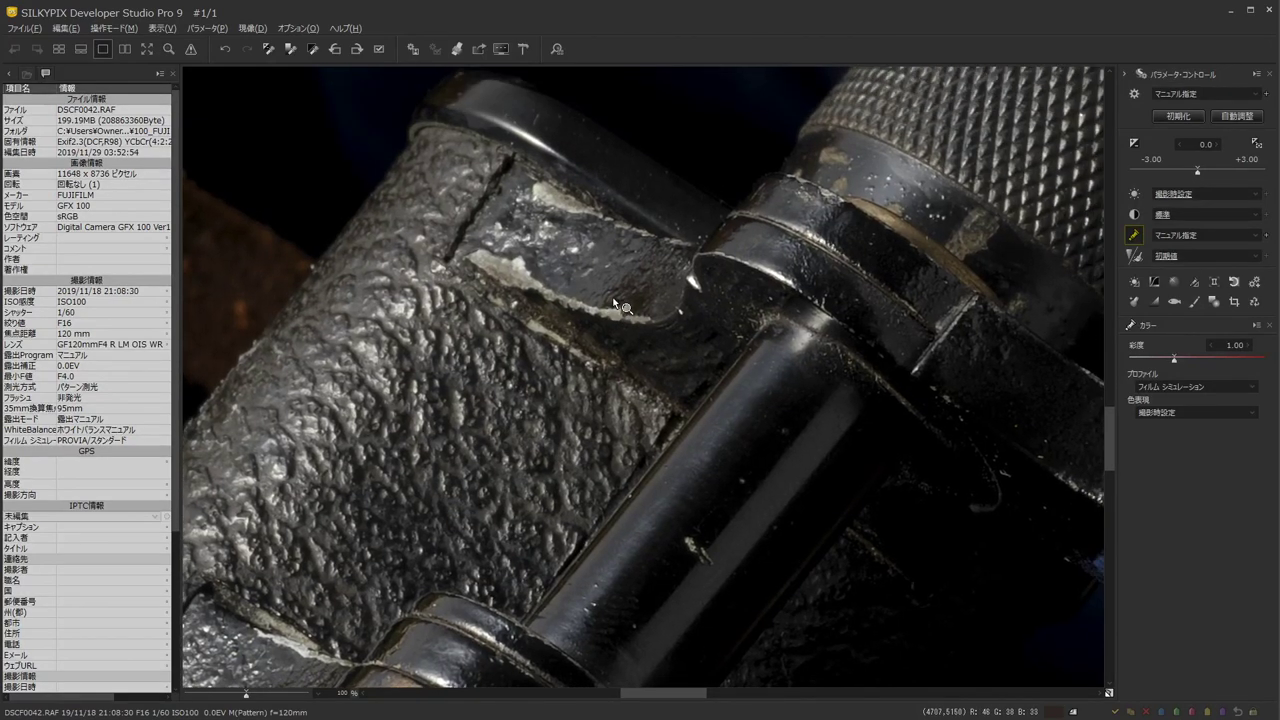
left_click(610, 296)
left_click_drag(527, 460, 568, 372)
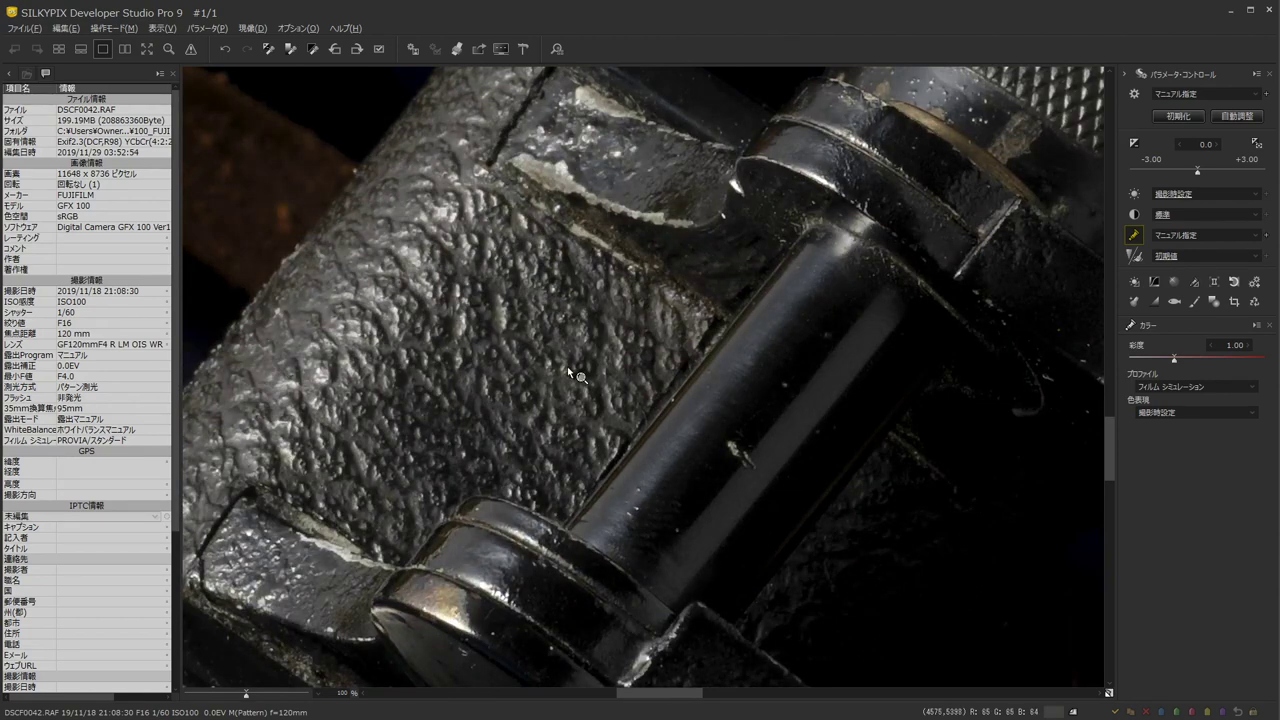
mouse_move(570, 373)
left_mouse_down()
mouse_move(812, 357)
mouse_move(729, 374)
left_mouse_up()
mouse_move(950, 350)
left_mouse_down()
mouse_move(730, 372)
mouse_move(690, 400)
left_mouse_up()
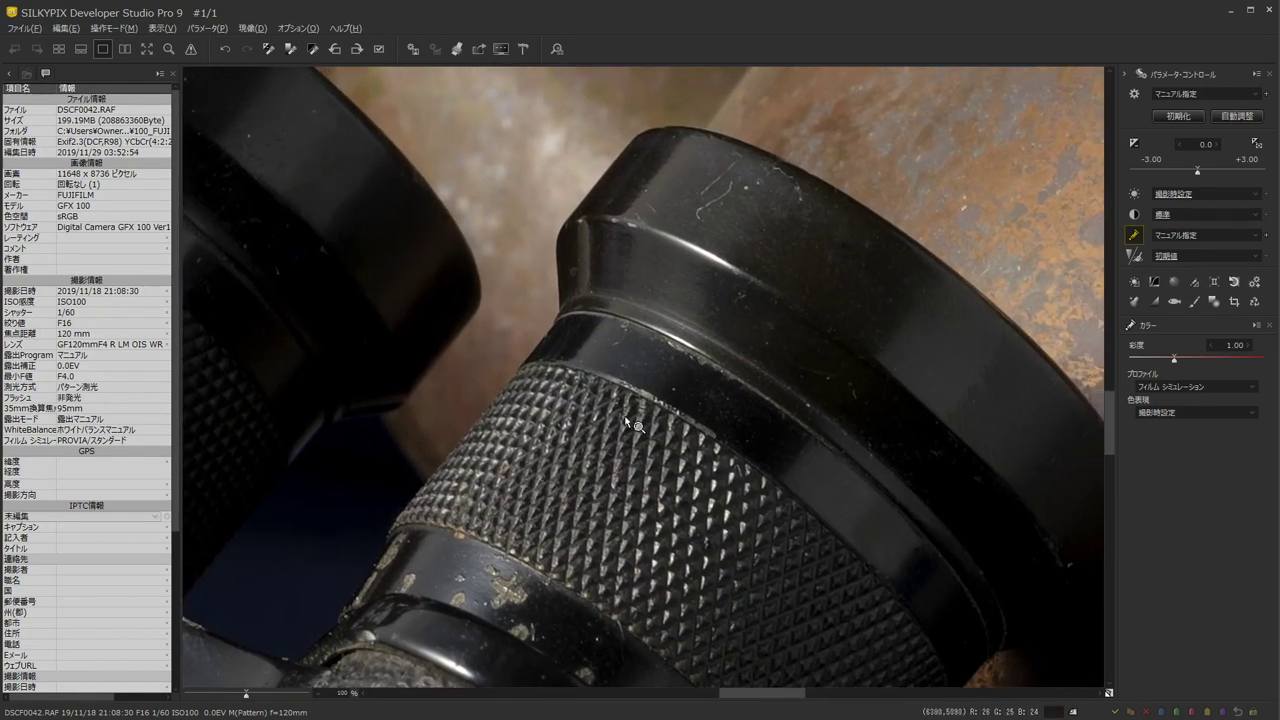
left_click(630, 415)
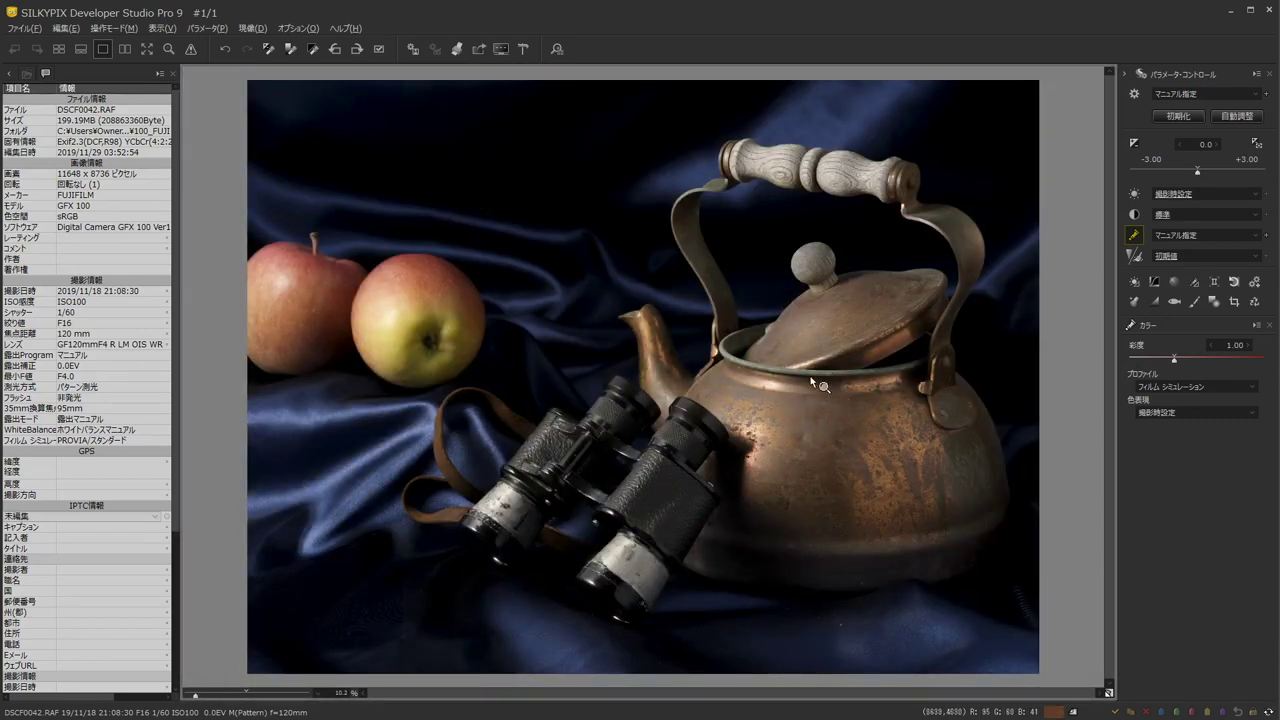
View the kettle rim at 100%, pan down over the copper body, then zoom back out
left_click(805, 376)
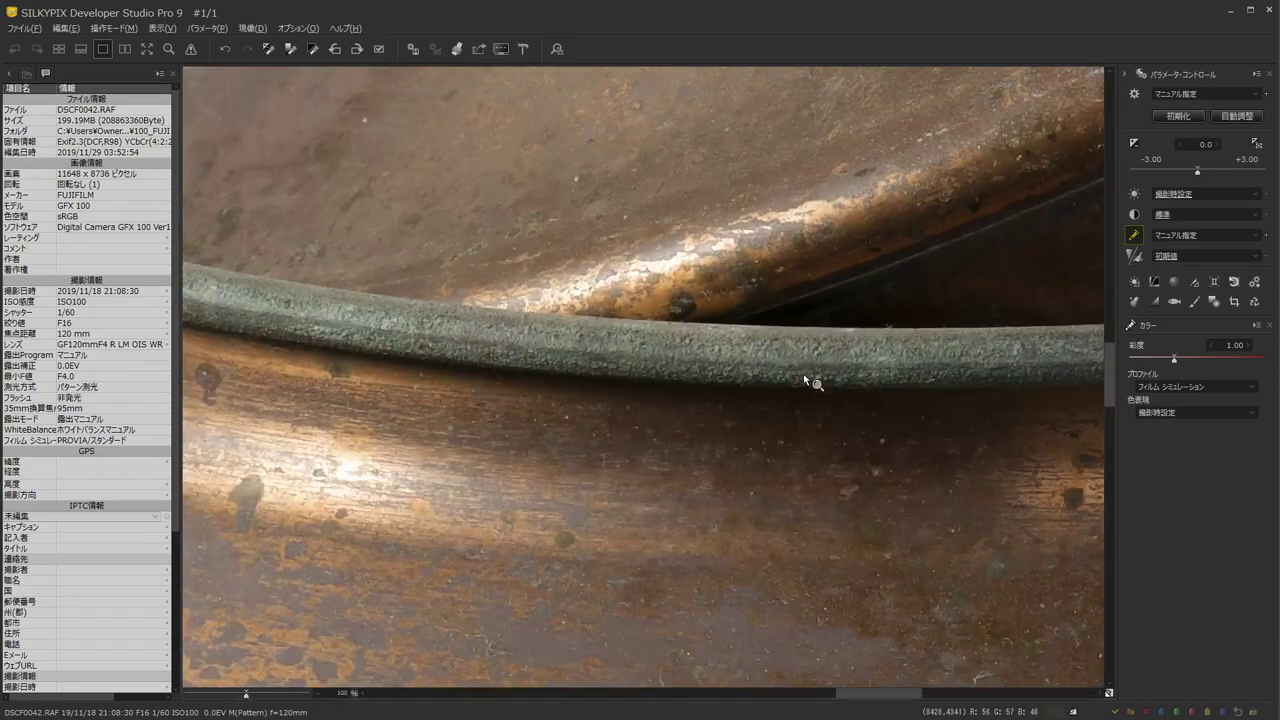
mouse_move(937, 486)
left_mouse_down()
mouse_move(803, 406)
mouse_move(734, 334)
left_mouse_up()
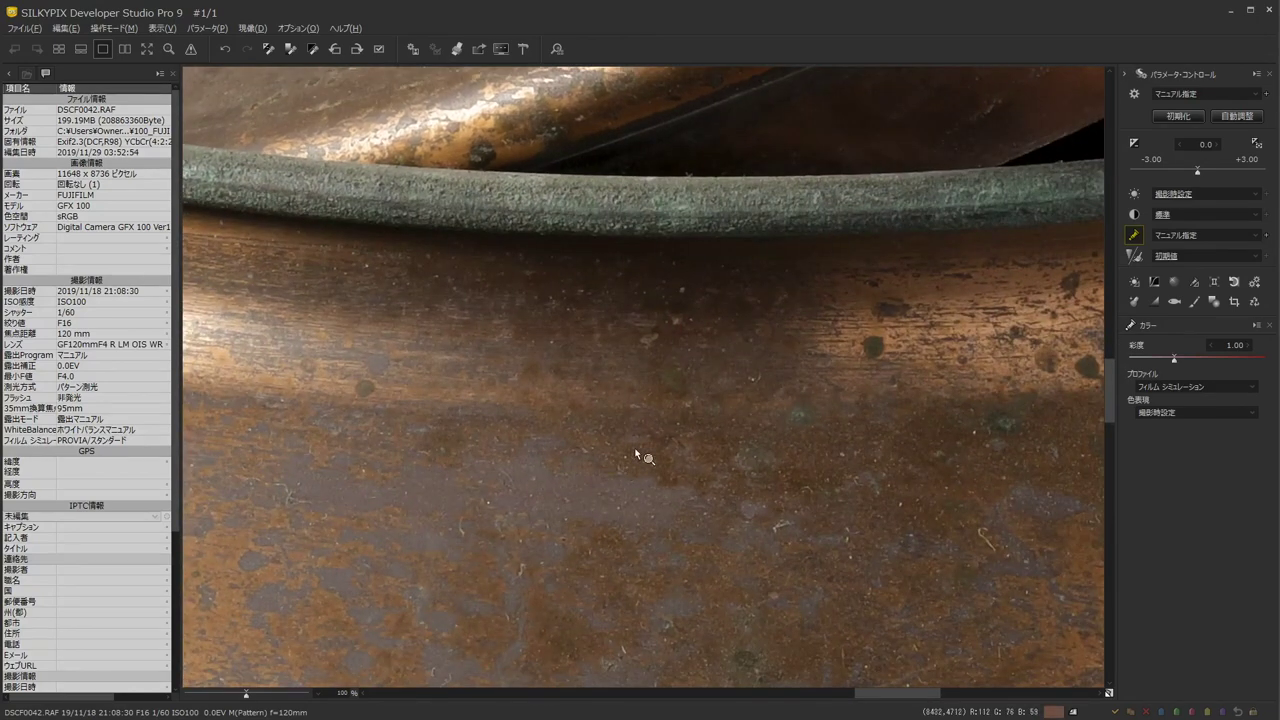
left_click_drag(810, 388, 671, 416)
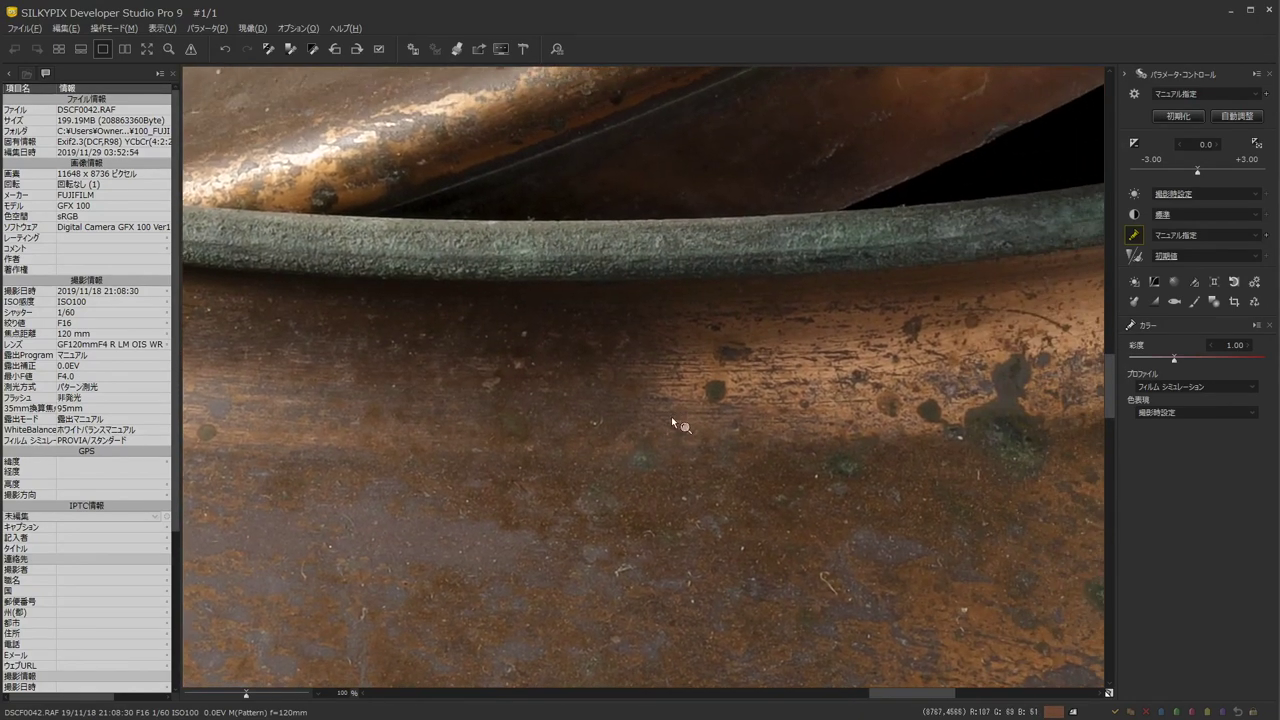
left_click(851, 349)
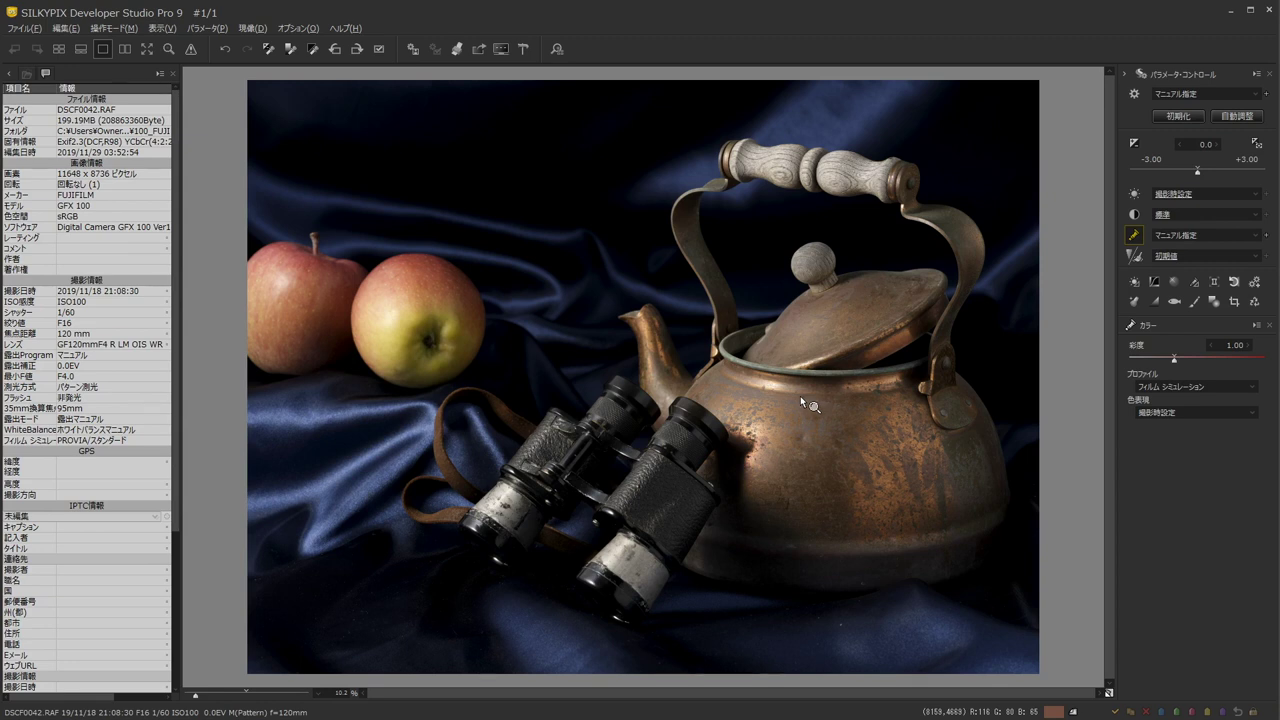
Zoom back out to fit-to-window so the full kettle, apples and binoculars are visible
left_click(618, 543)
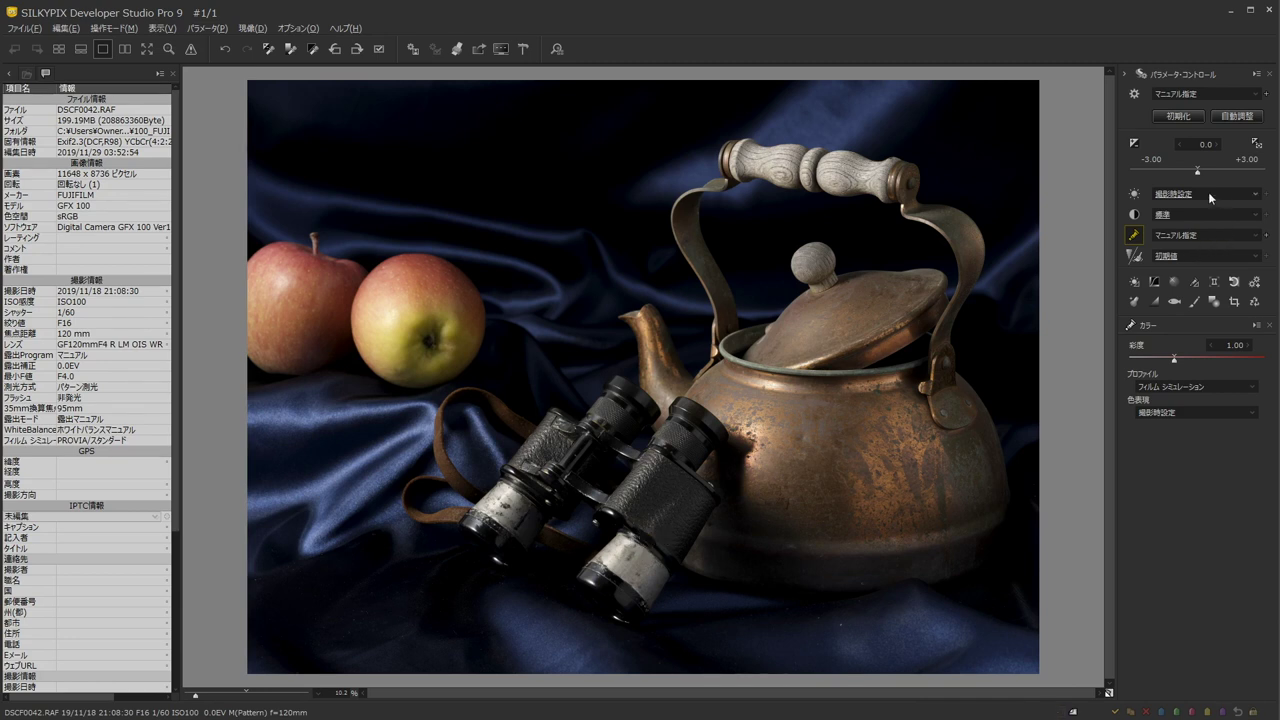
Raise the Exposure slider in Parameter Control to +0.40, fine-tuning it back from higher
left_click_drag(1199, 176, 1207, 175)
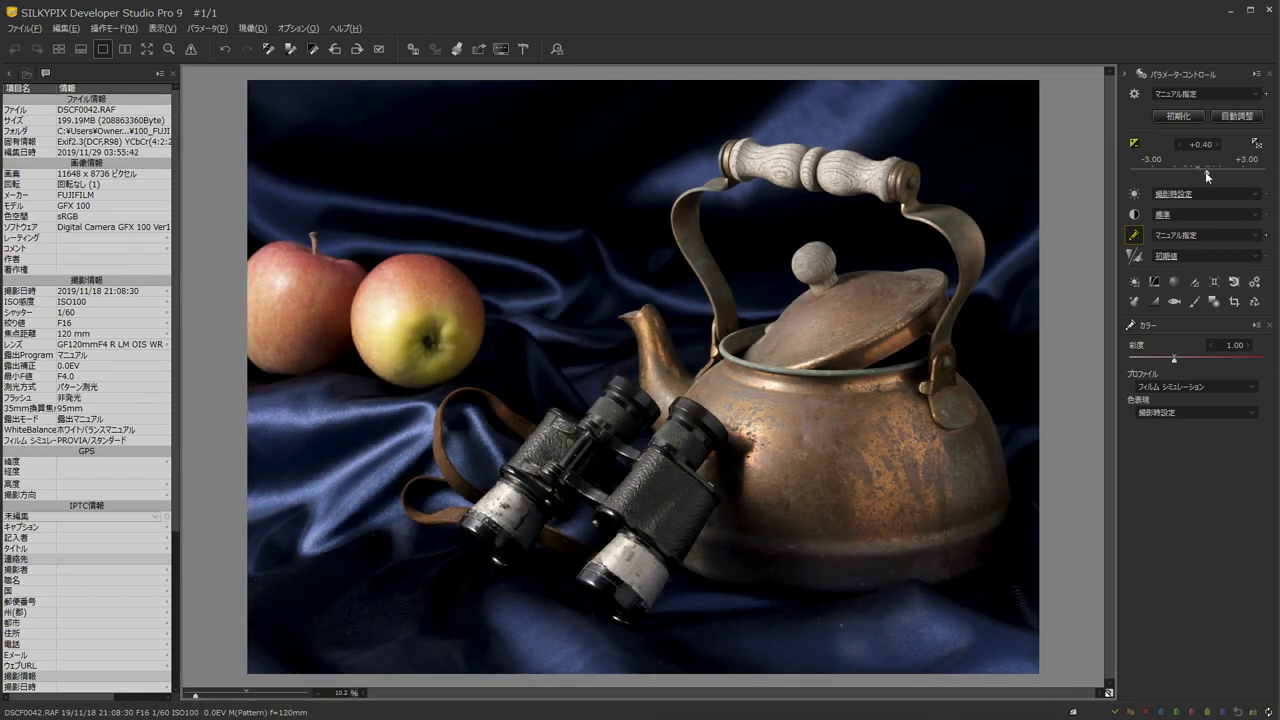
left_click_drag(1207, 175, 1218, 175)
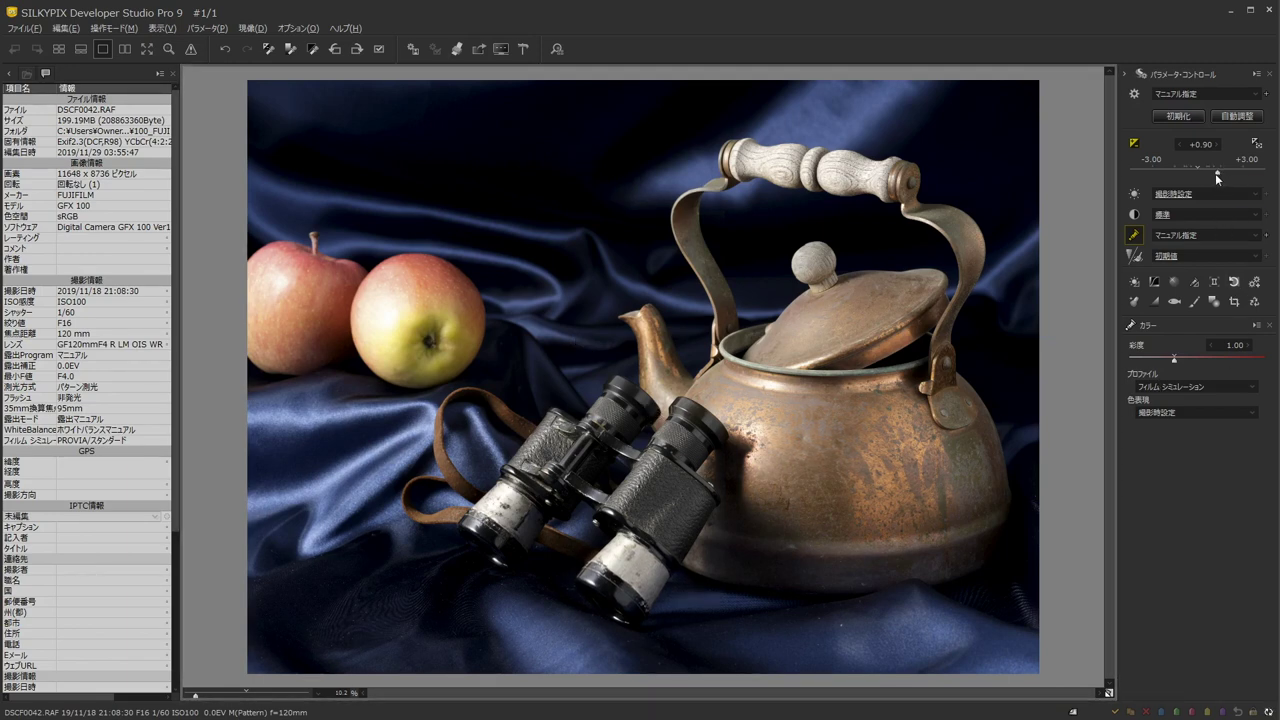
left_click_drag(1216, 171, 1213, 171)
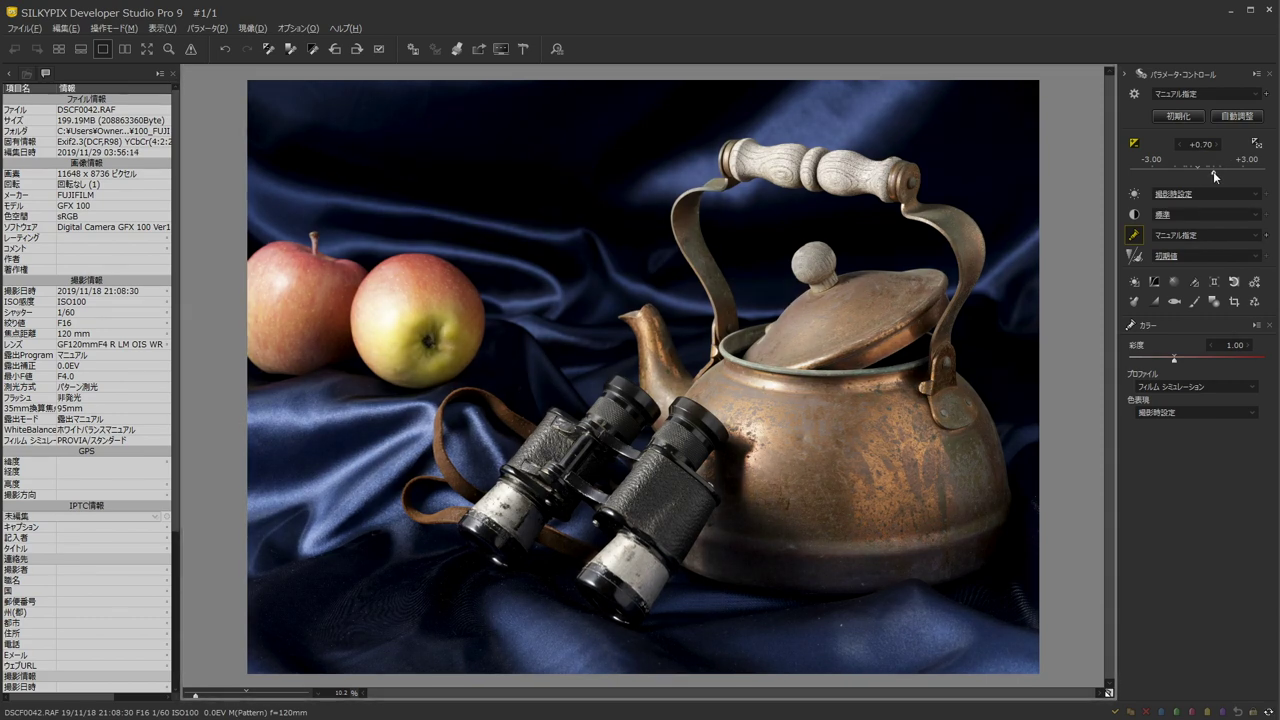
left_click_drag(1213, 171, 1207, 172)
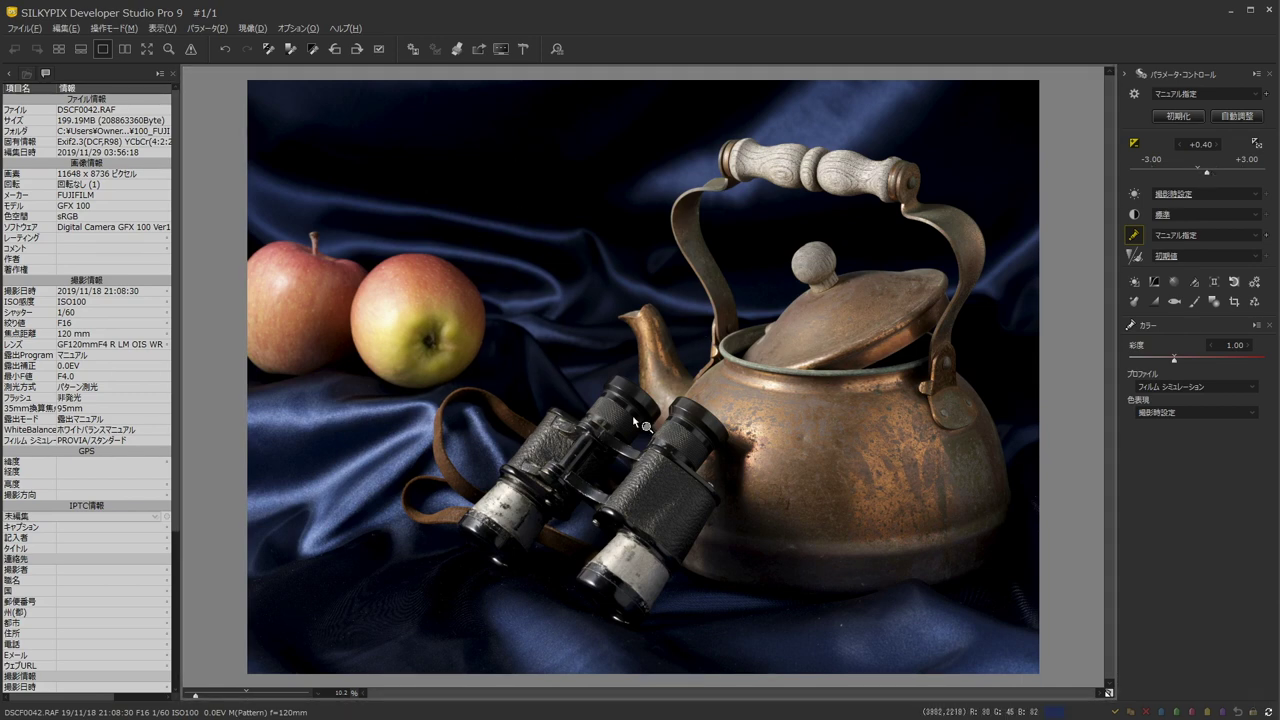
In the Exposure/Brightness sub-panel, raise the Shadow slider to 16
left_click(1134, 145)
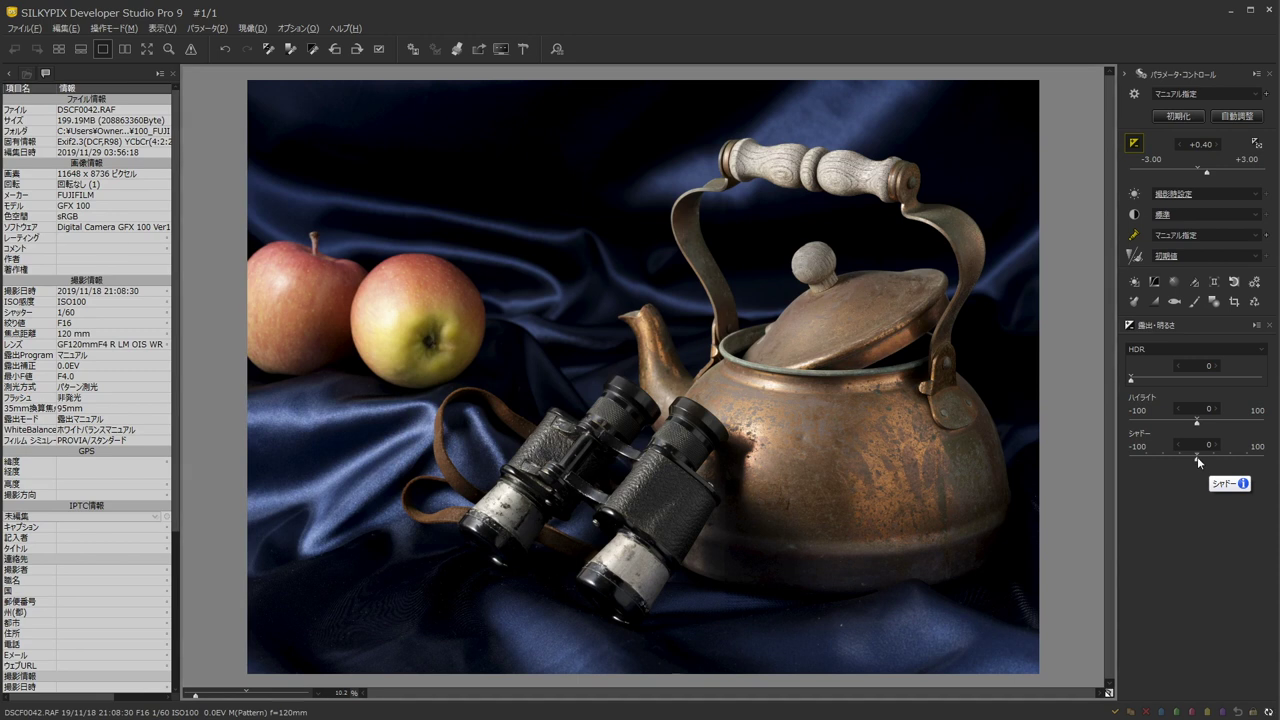
left_click_drag(1197, 456, 1201, 458)
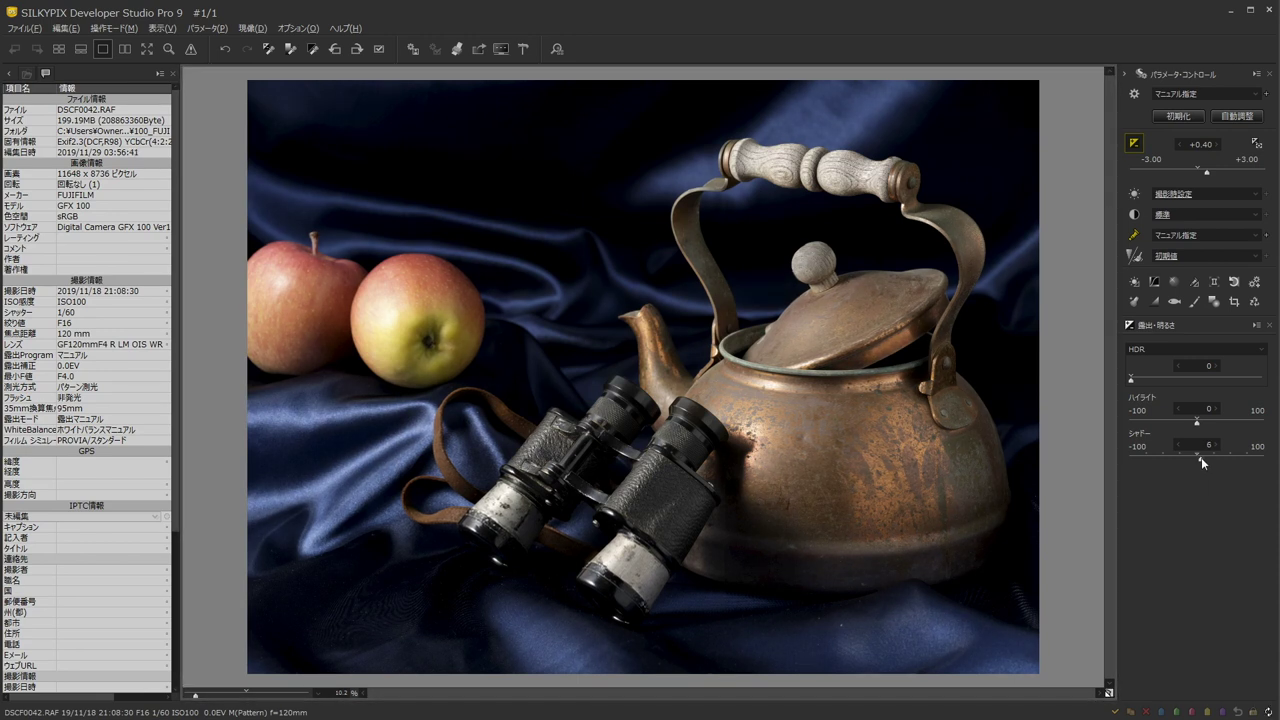
left_click_drag(1201, 457, 1213, 460)
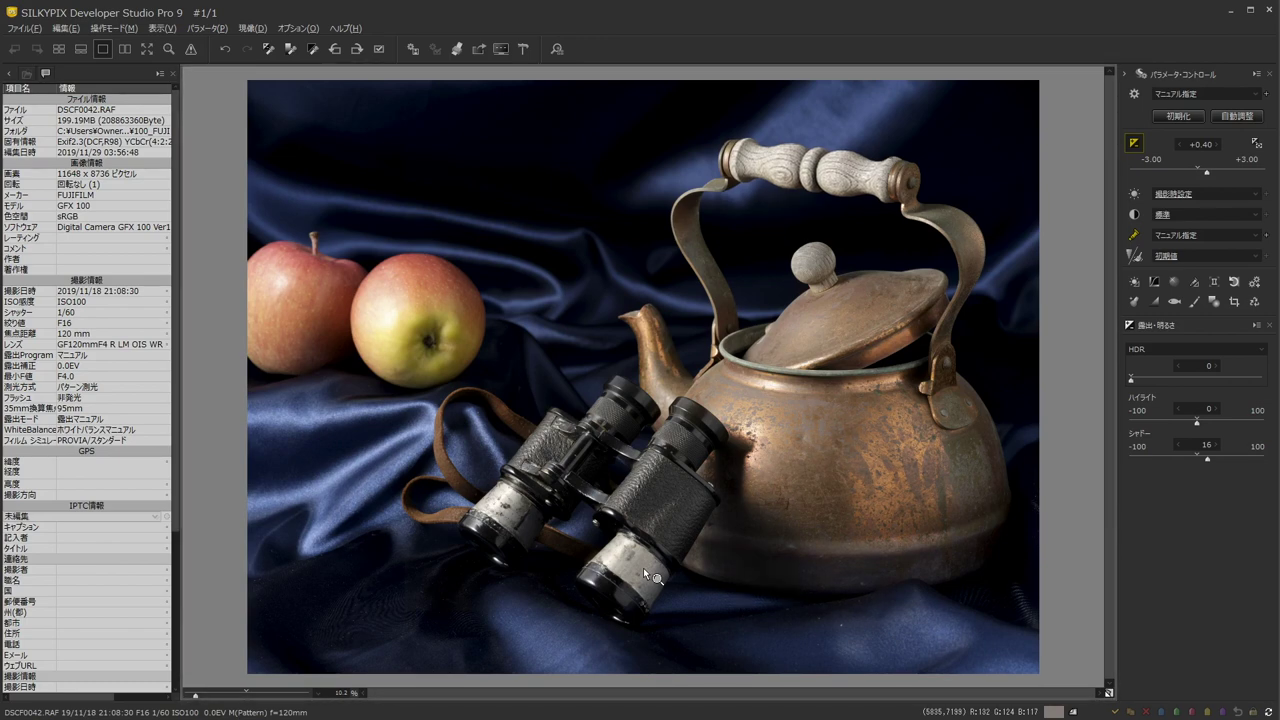
Lower the white balance Color Temperature from 7764 to 6950
left_click(1134, 196)
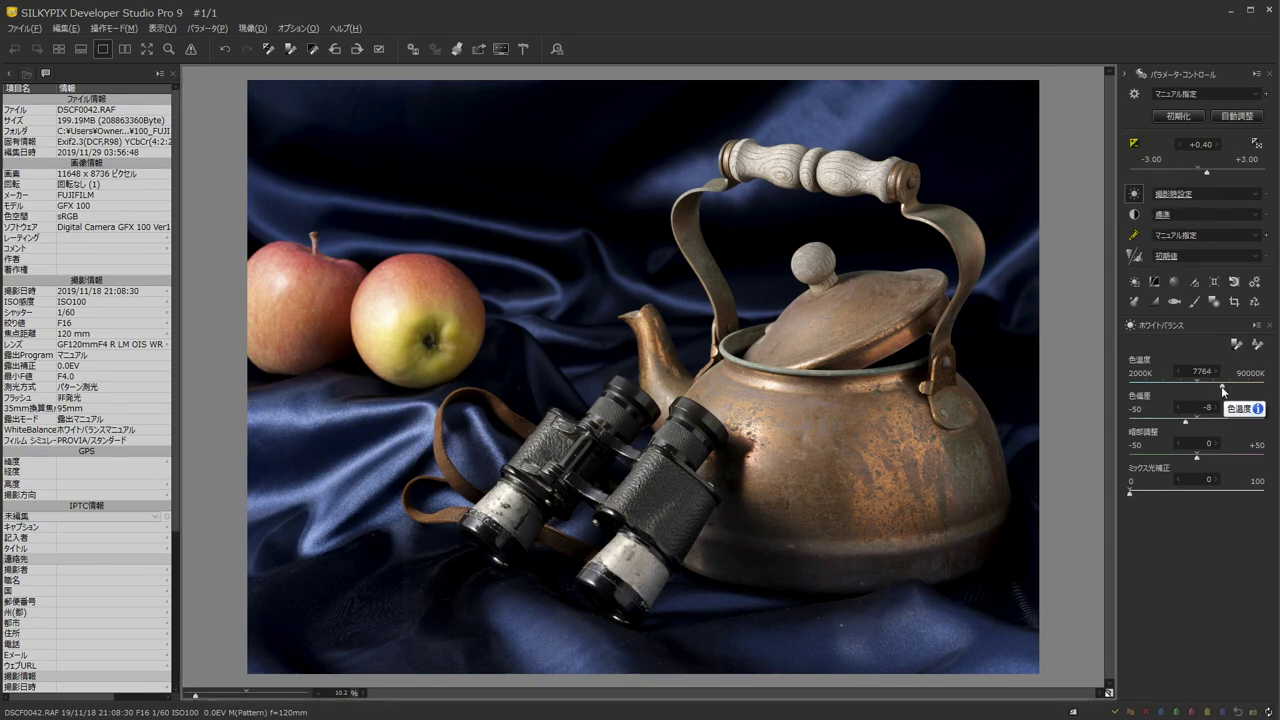
left_click_drag(1221, 385, 1219, 391)
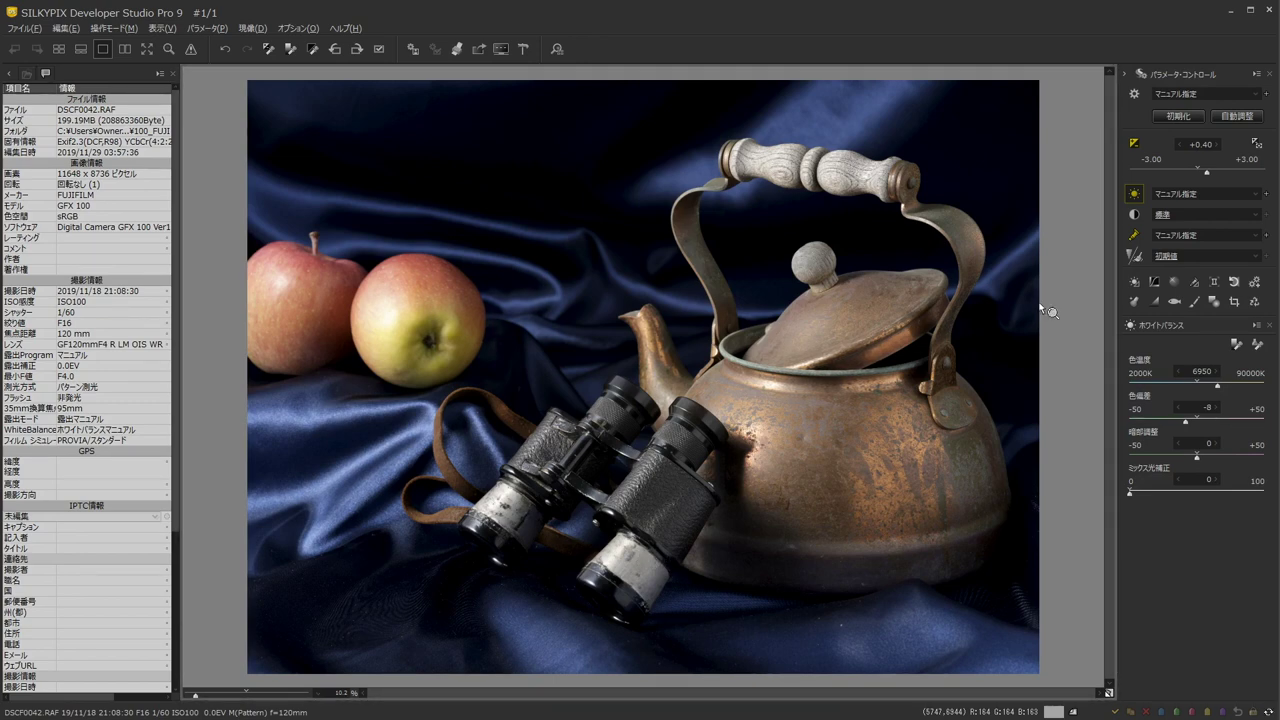
left_click(1137, 219)
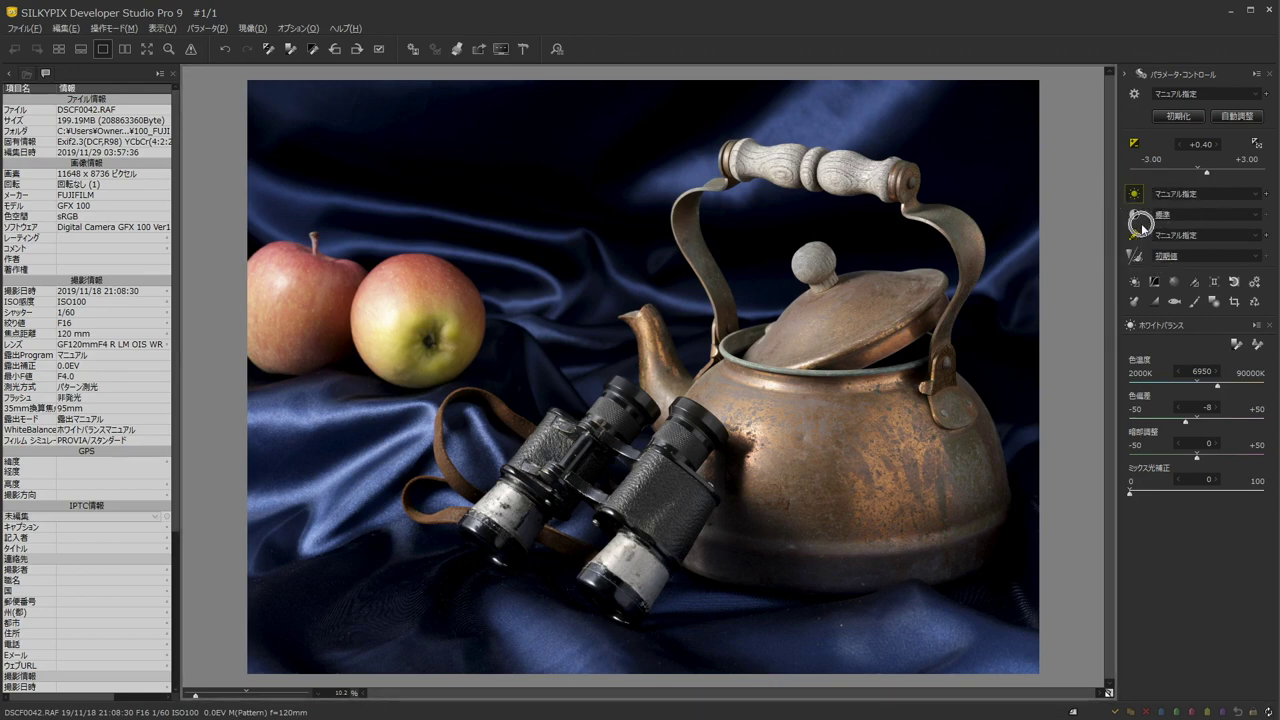
In the Tone sub-panel, raise Contrast from 1.50 to 1.75
left_click(1136, 220)
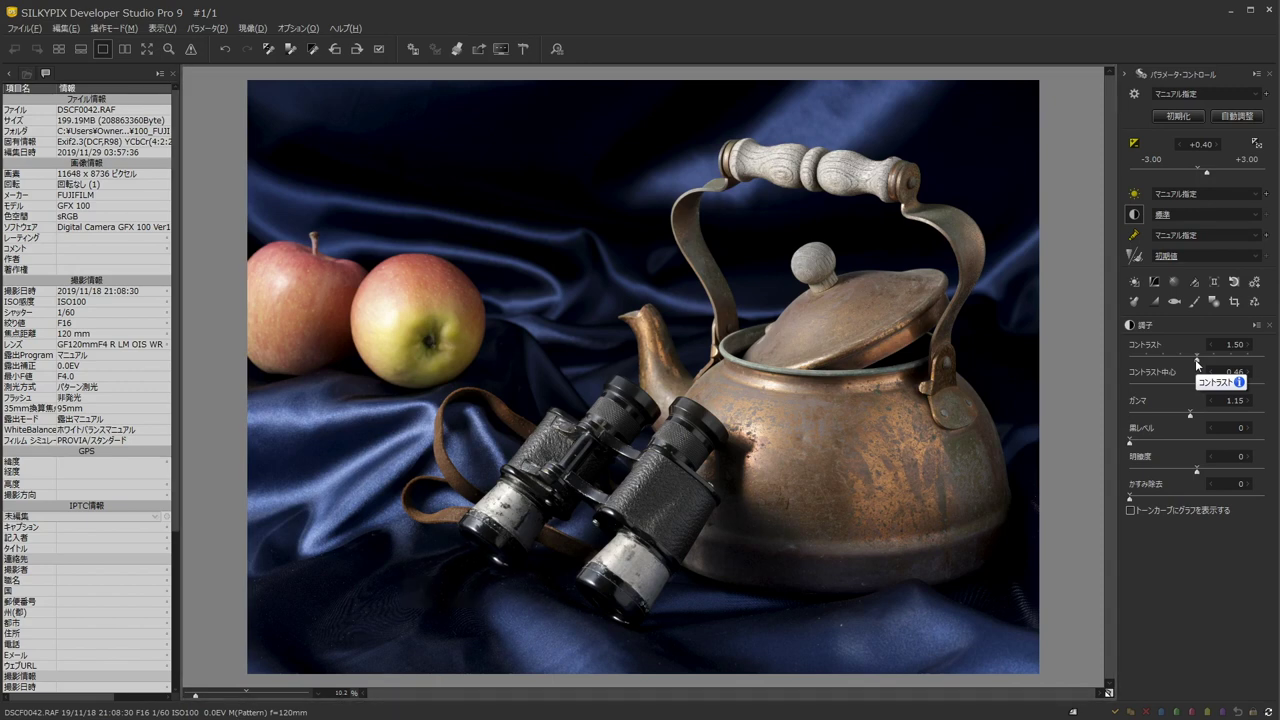
left_click_drag(1202, 362, 1210, 364)
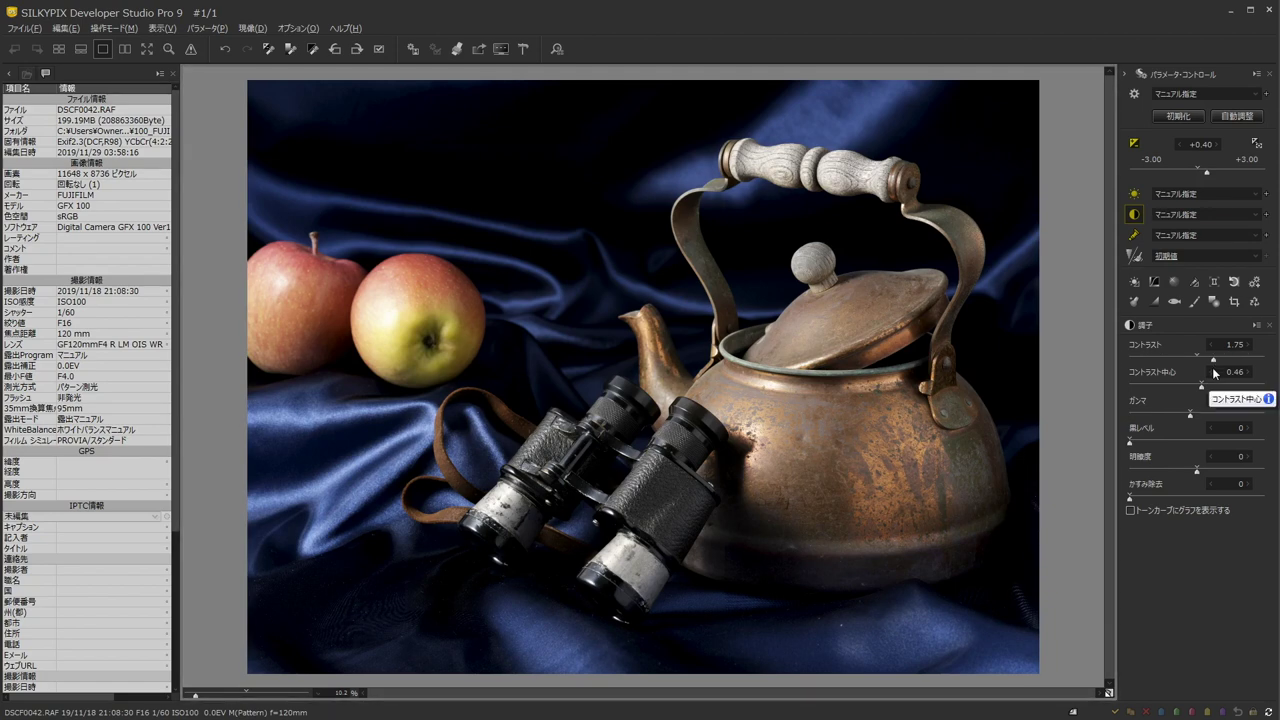
left_click(1110, 694)
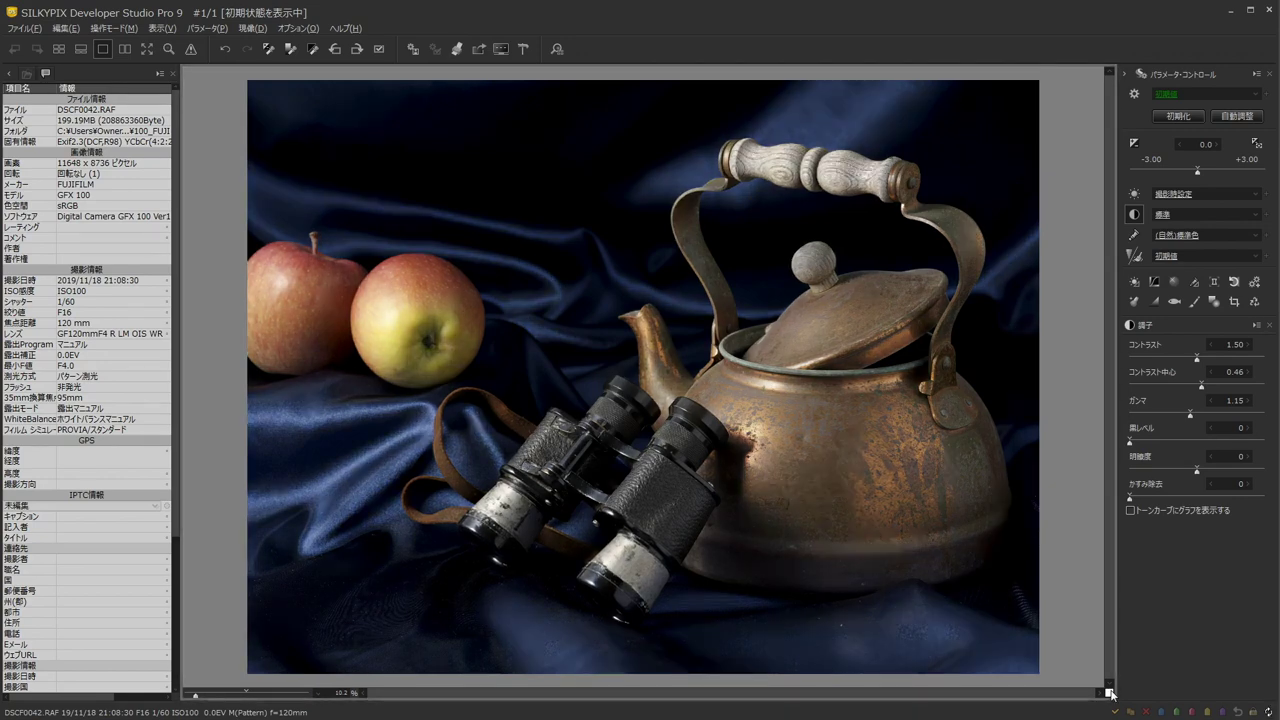
left_click(1110, 694)
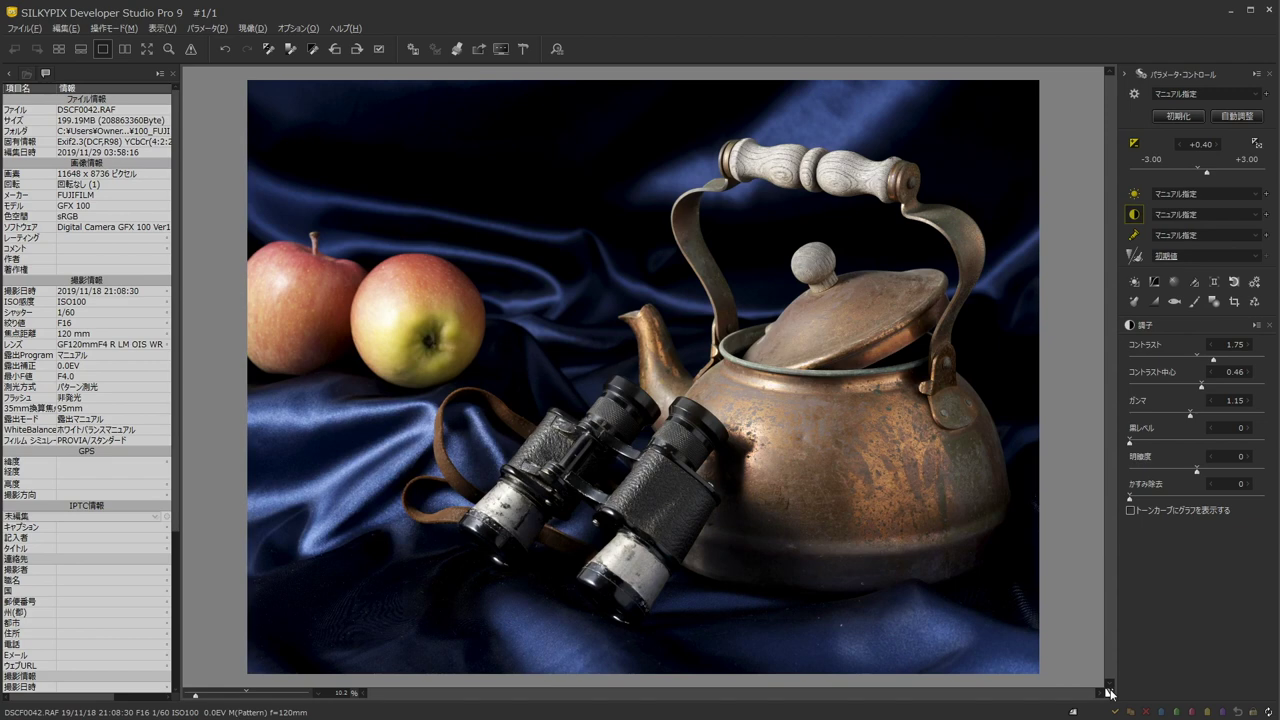
left_click(1110, 694)
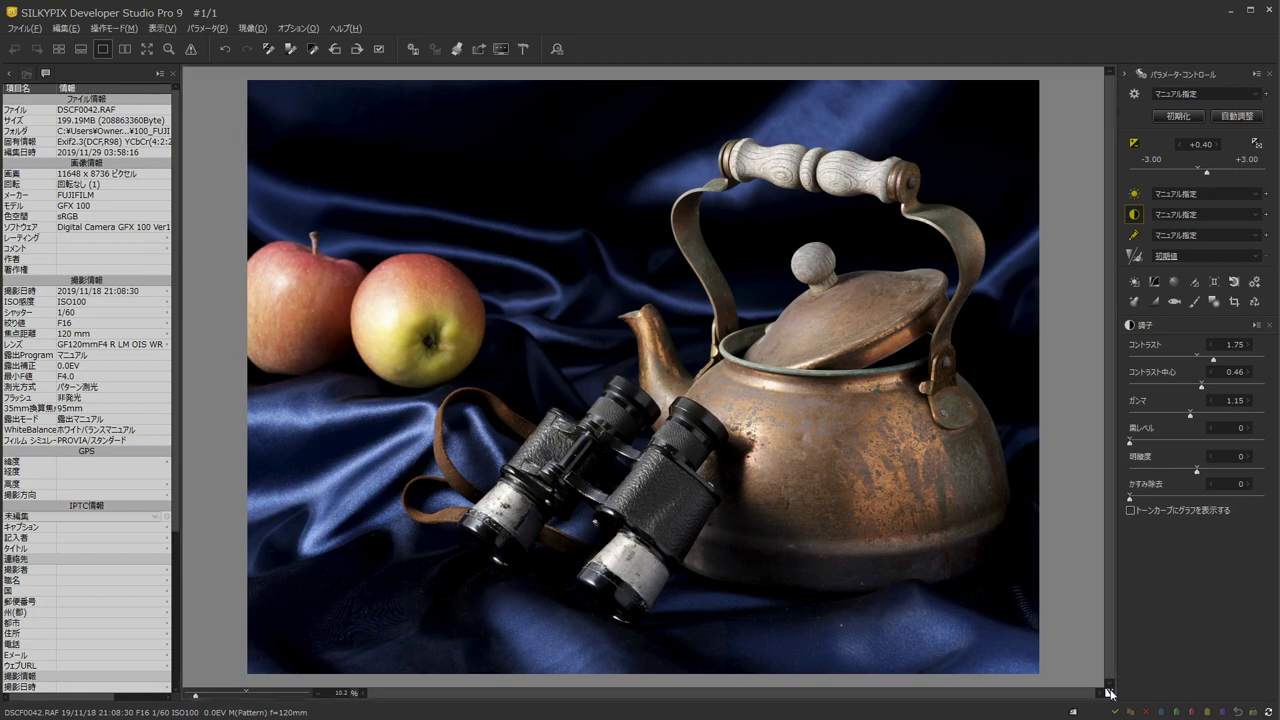
left_click(1108, 693)
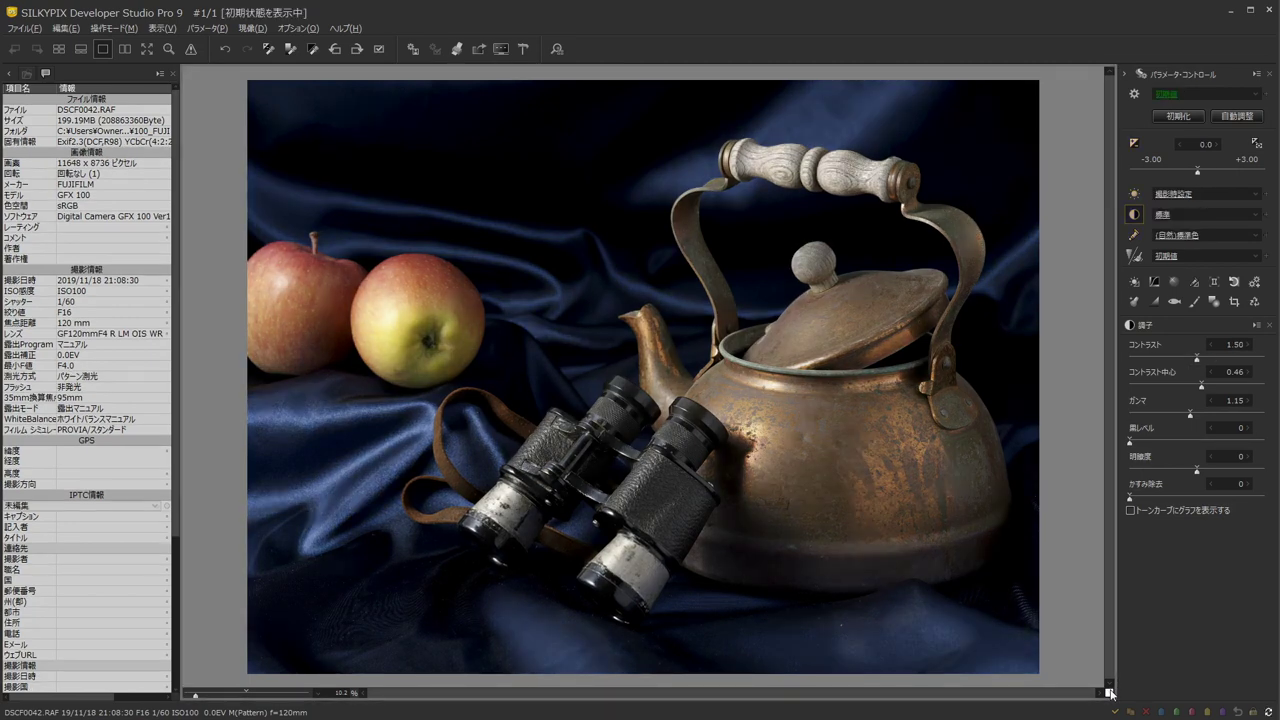
left_click(1108, 693)
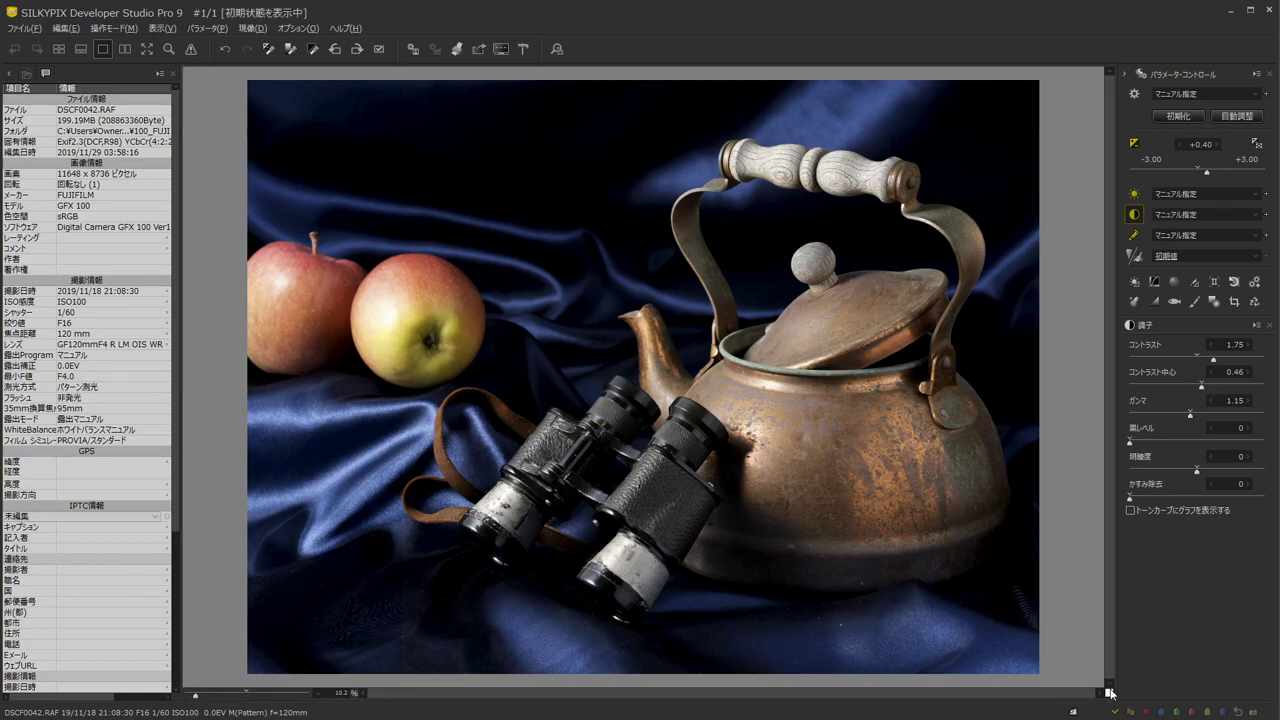
left_click(1108, 693)
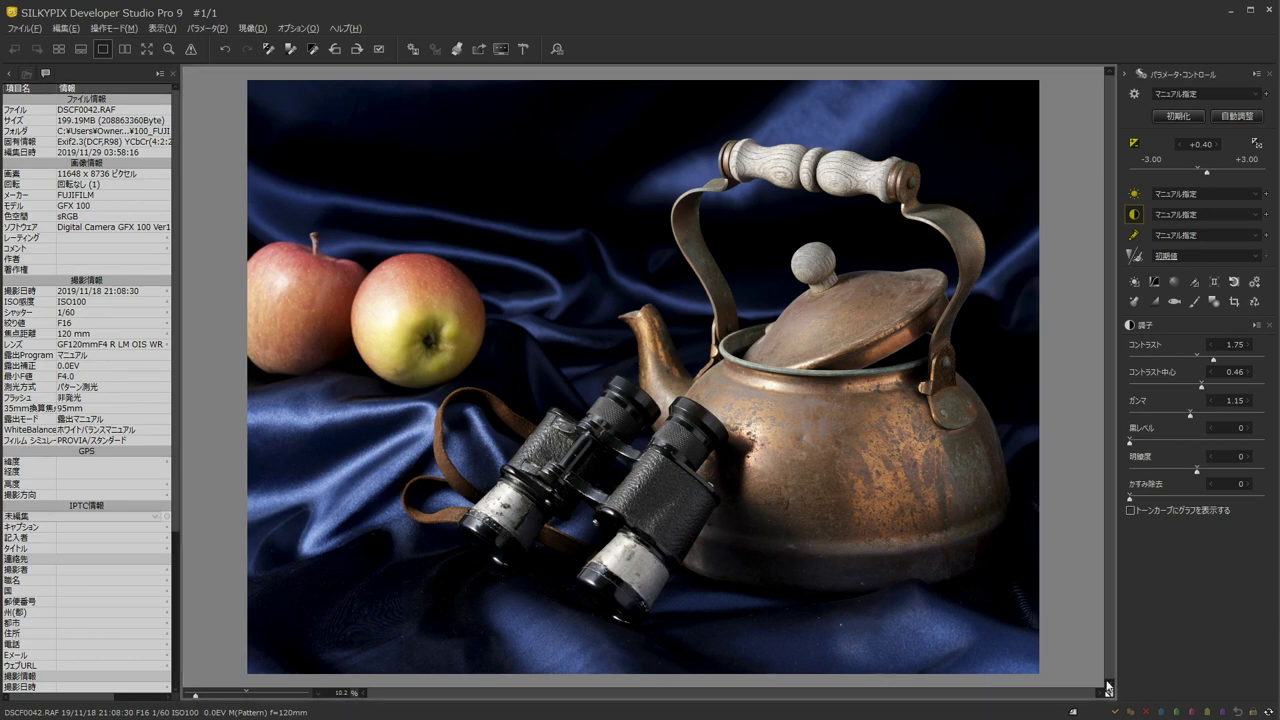
left_click(829, 183)
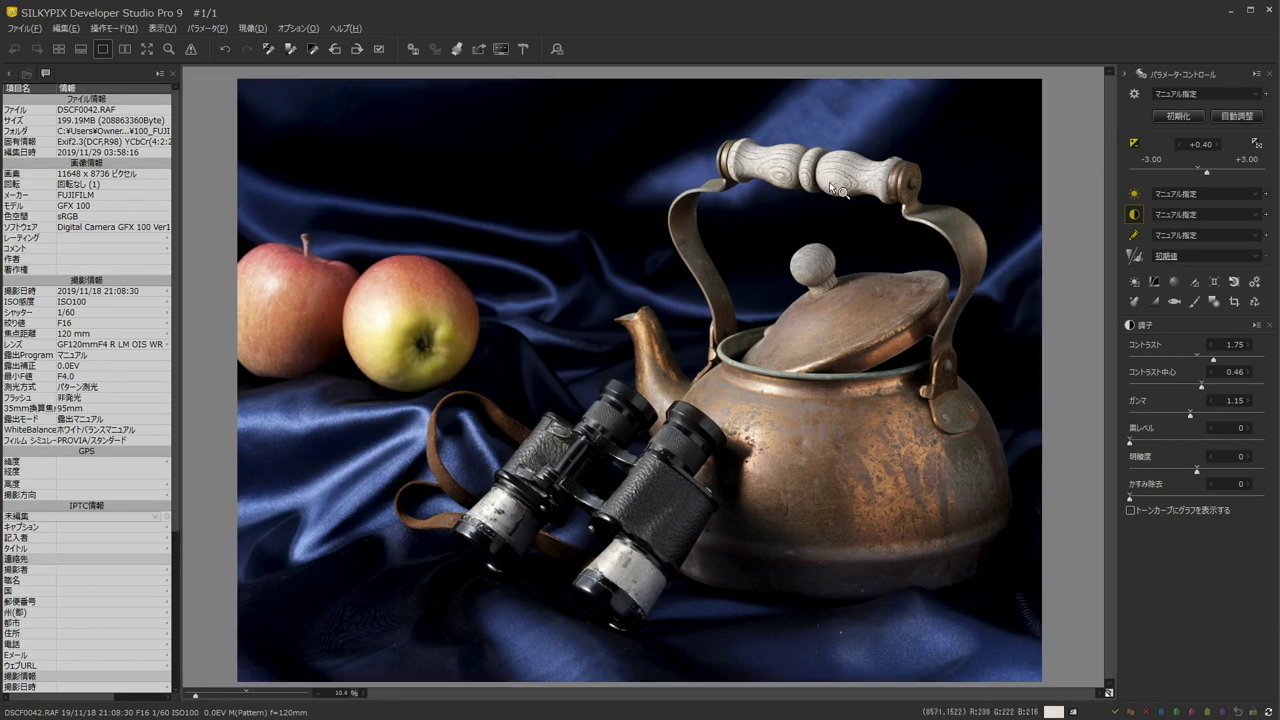
left_click_drag(829, 183, 852, 392)
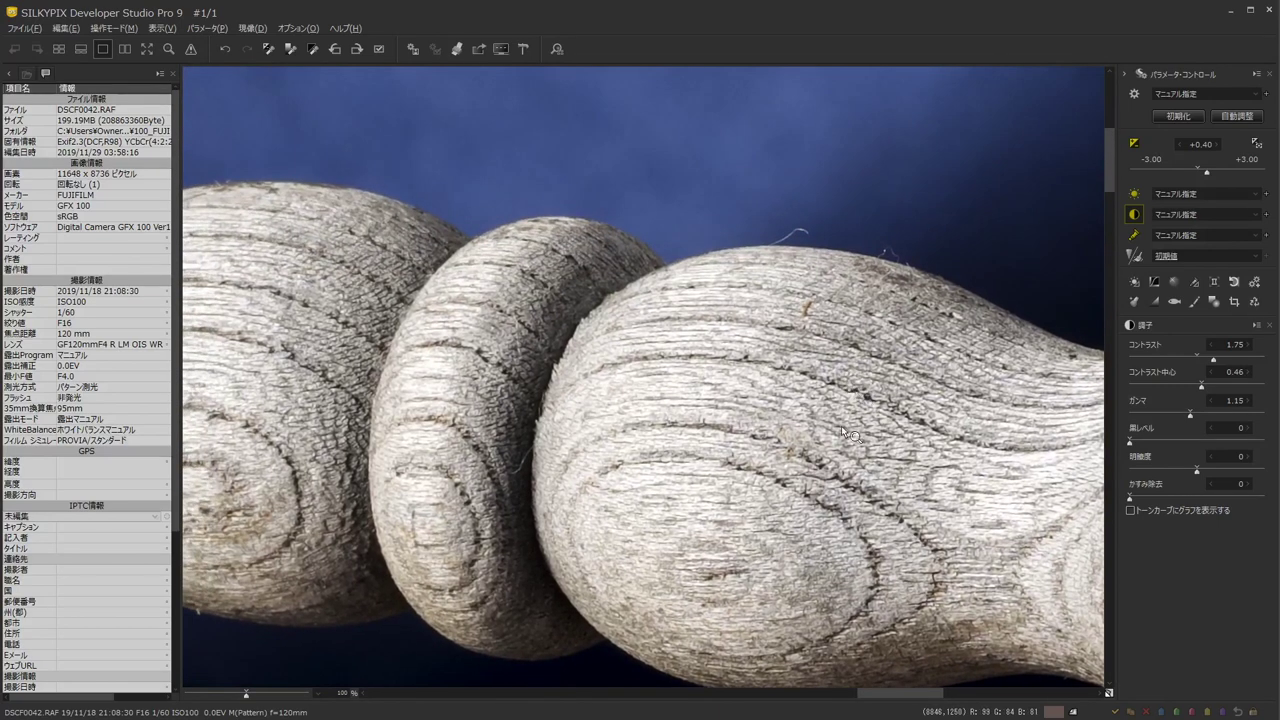
left_click_drag(503, 413, 869, 405)
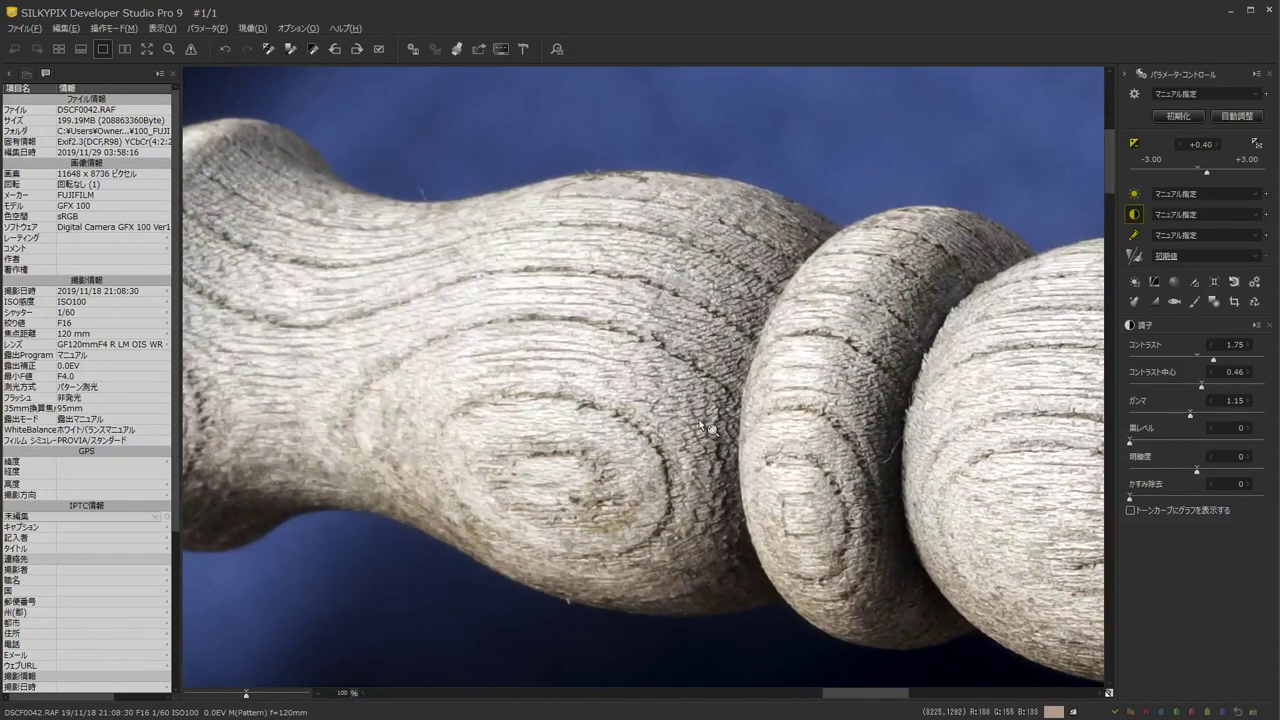
mouse_move(643, 418)
left_mouse_down()
mouse_move(863, 428)
mouse_move(565, 378)
left_mouse_up()
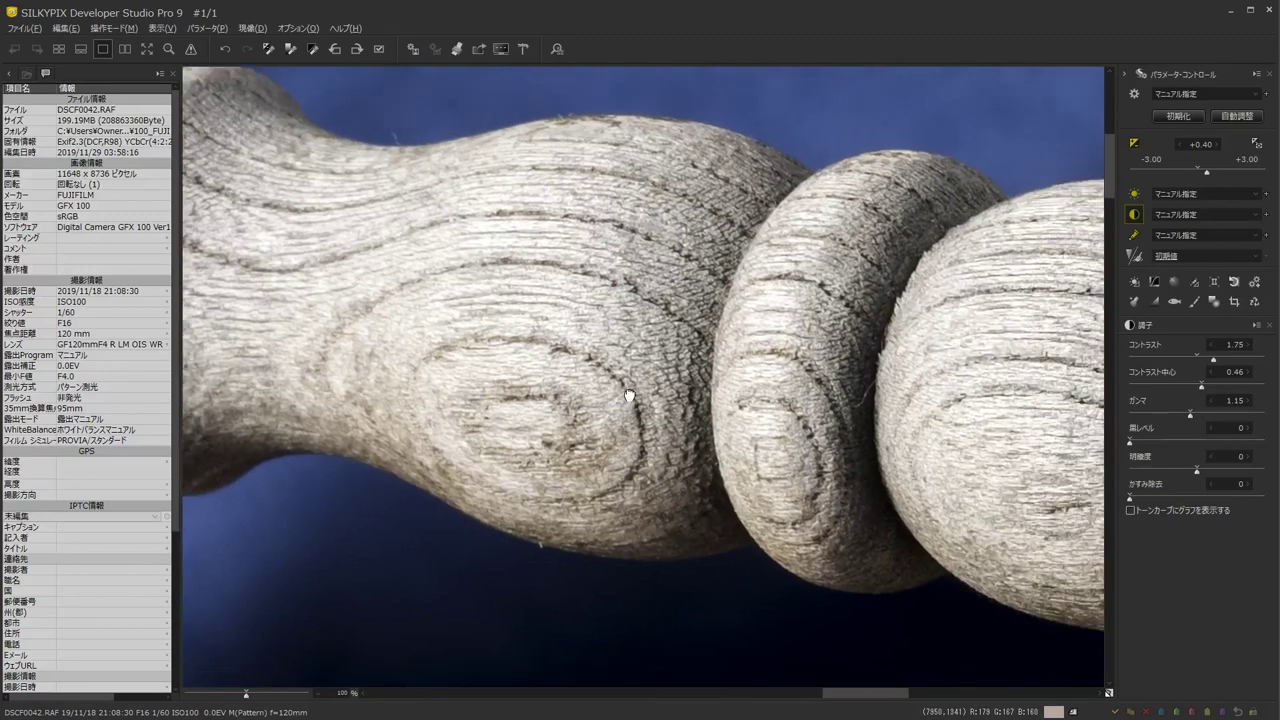
mouse_move(912, 447)
left_mouse_down()
mouse_move(954, 458)
mouse_move(730, 345)
left_mouse_up()
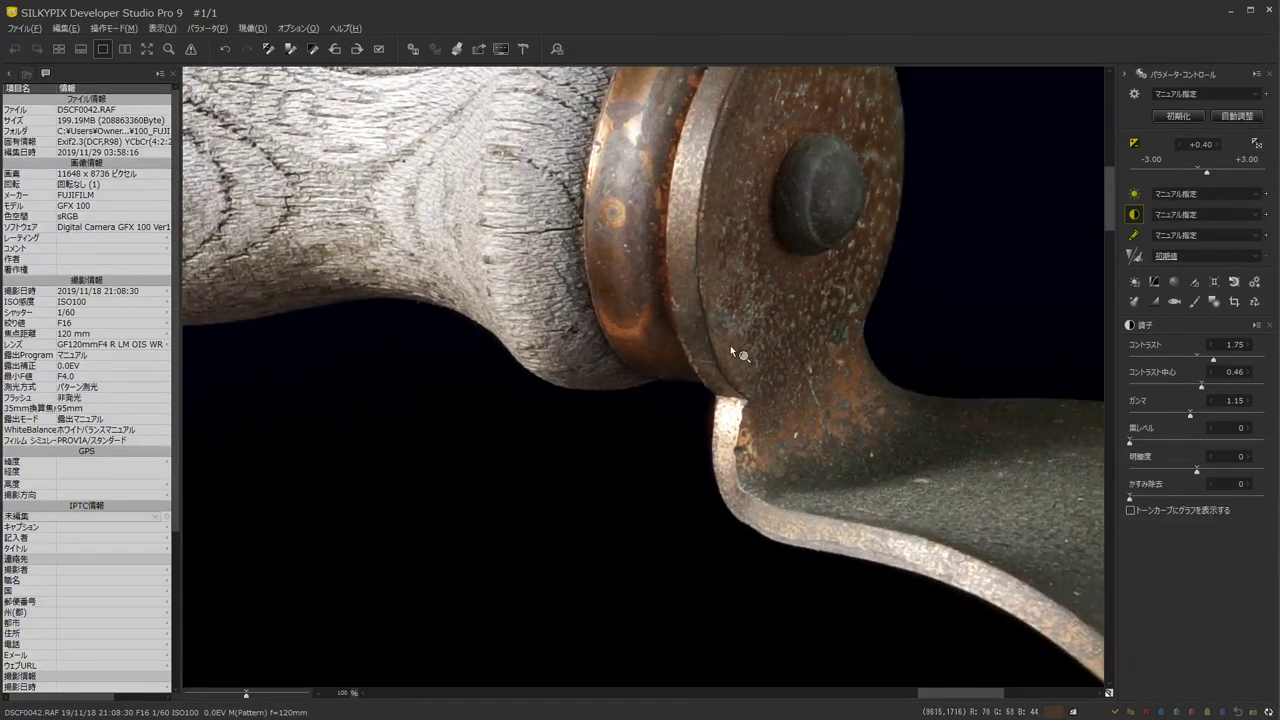
mouse_move(893, 494)
left_mouse_down()
mouse_move(729, 462)
mouse_move(803, 463)
left_mouse_up()
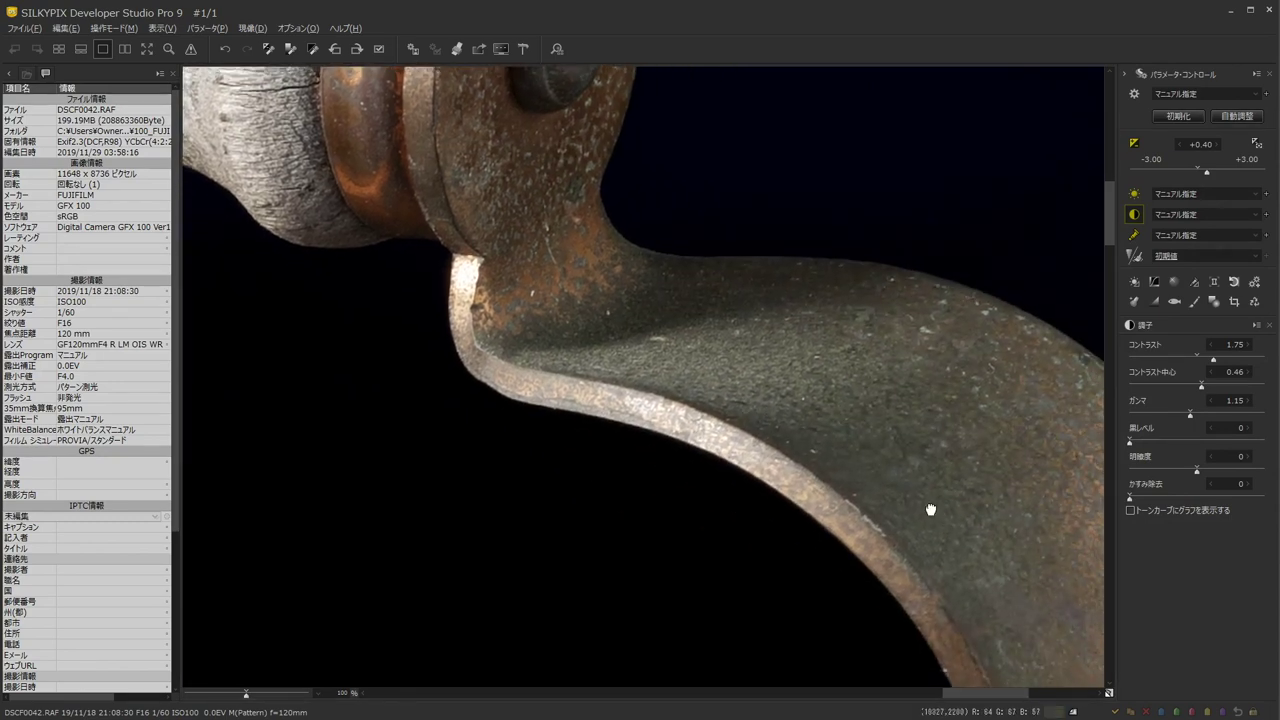
left_click_drag(929, 509, 763, 356)
left_click_drag(906, 543, 788, 374)
mouse_move(859, 567)
left_mouse_down()
mouse_move(869, 480)
mouse_move(966, 317)
left_mouse_up()
left_click(834, 496)
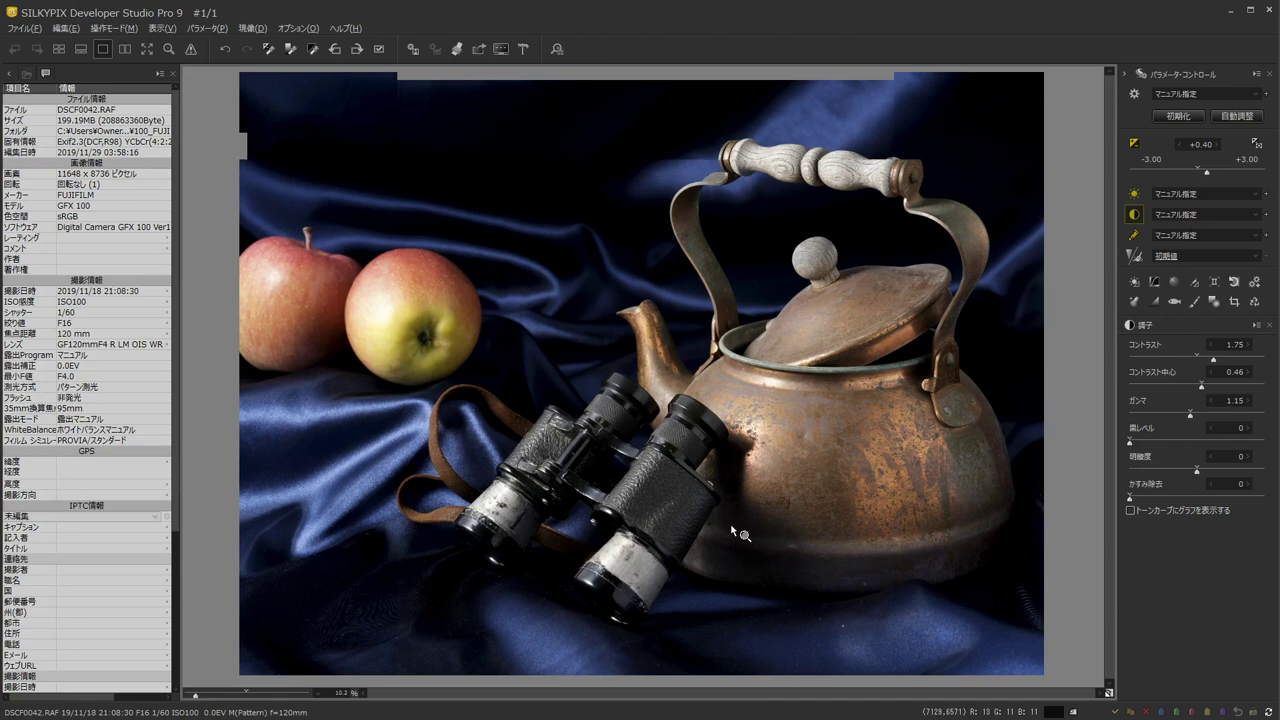
left_click(731, 528)
left_click_drag(690, 440, 634, 317)
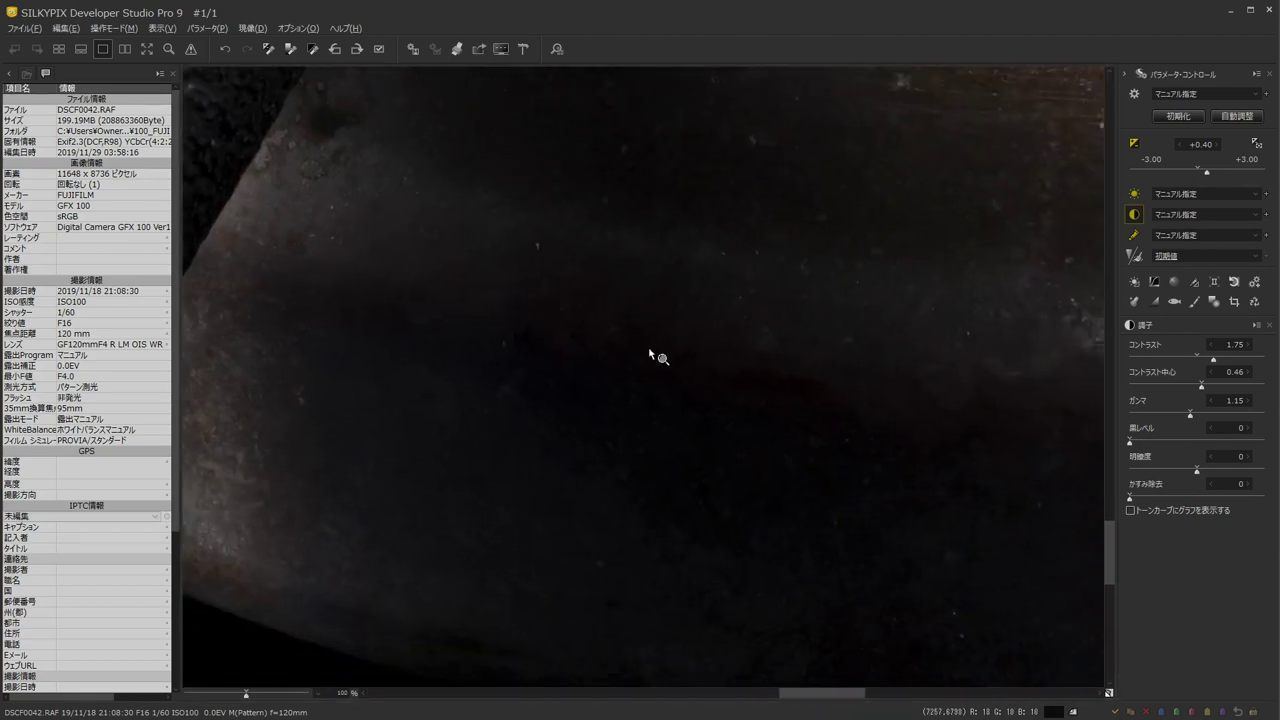
mouse_move(791, 489)
left_mouse_down()
mouse_move(546, 437)
mouse_move(854, 526)
left_mouse_up()
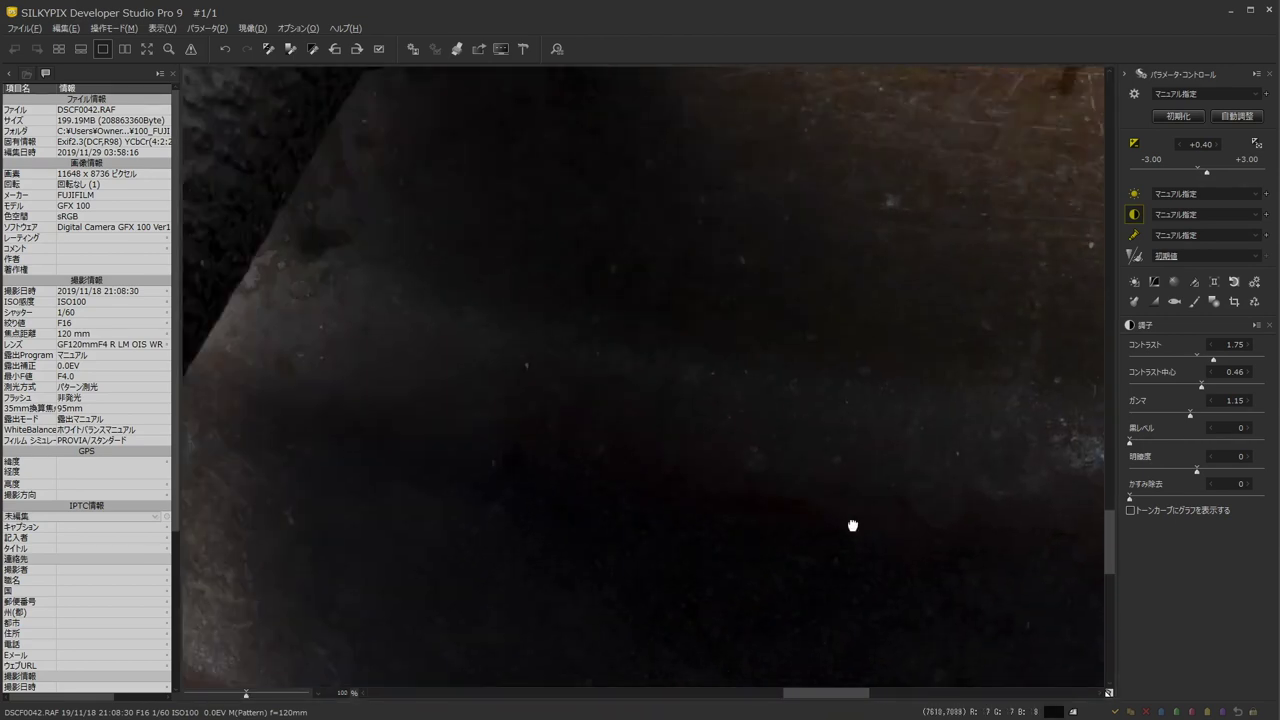
left_click_drag(623, 443, 1021, 524)
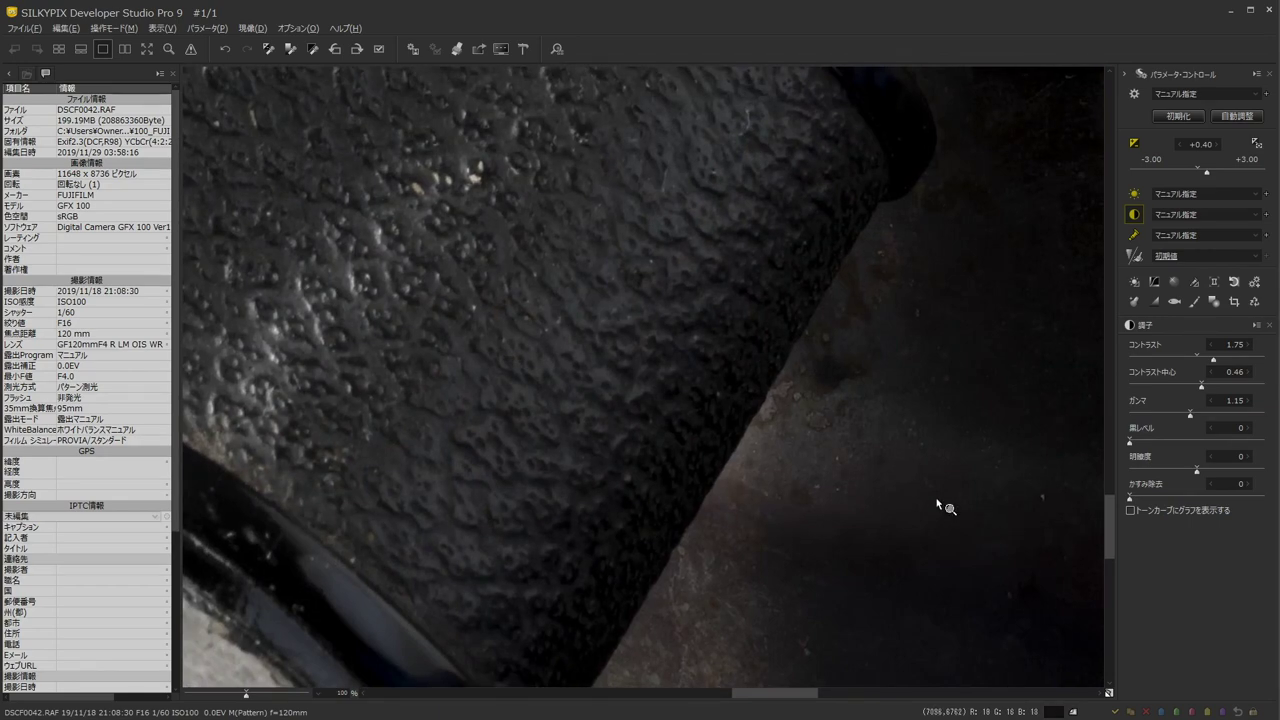
left_click(937, 498)
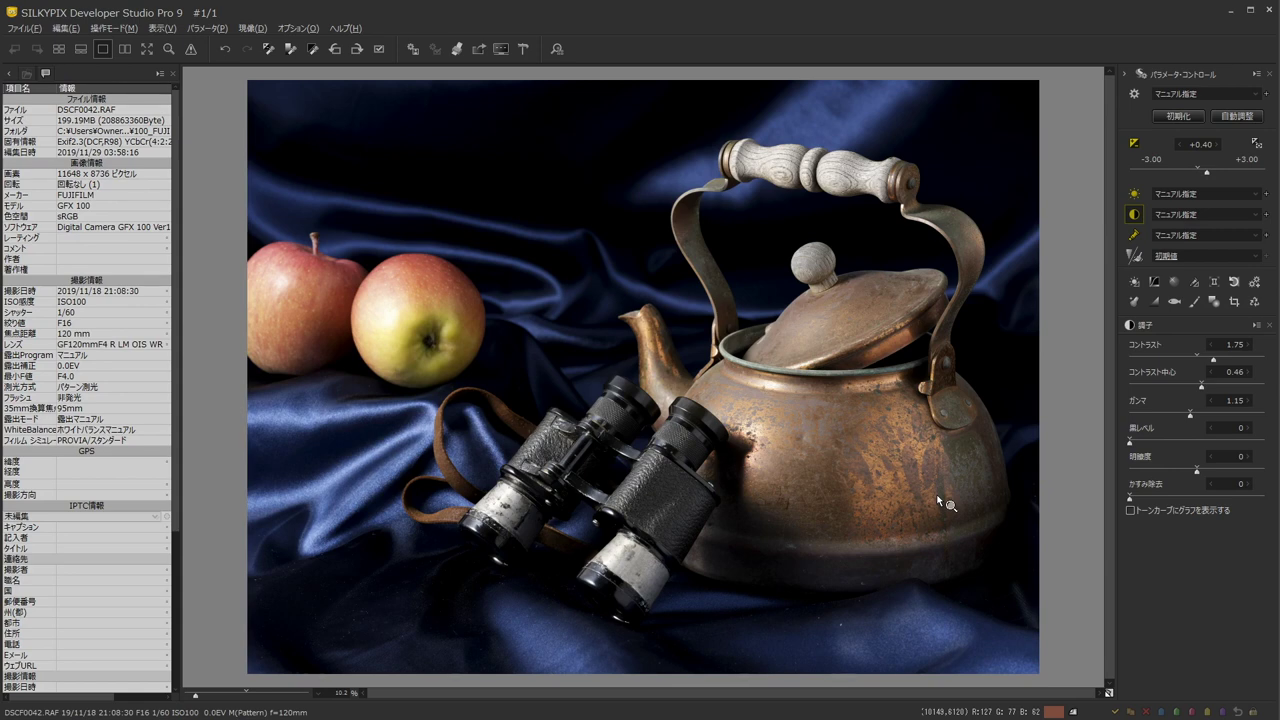
Develop the photo as JPEG to DSCF0042.jpg in the GFX folder, overwriting the existing file
left_click(415, 56)
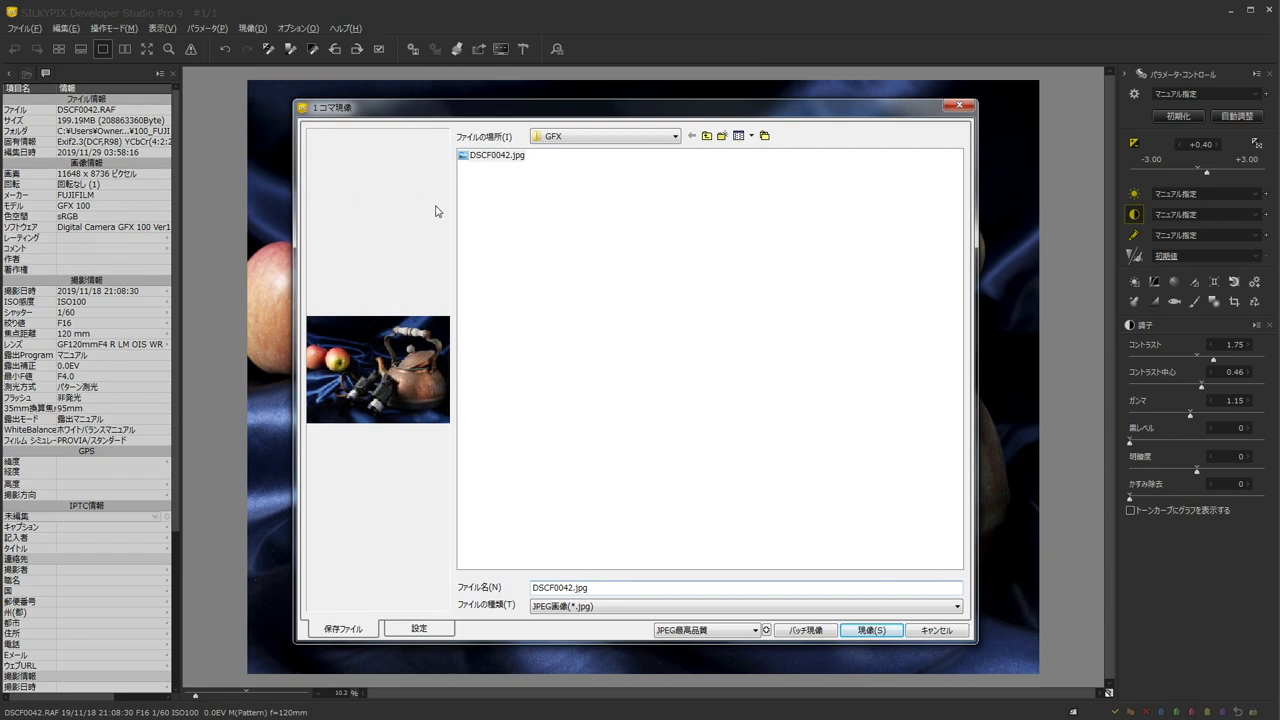
left_click(886, 634)
left_click(886, 634)
left_click(703, 392)
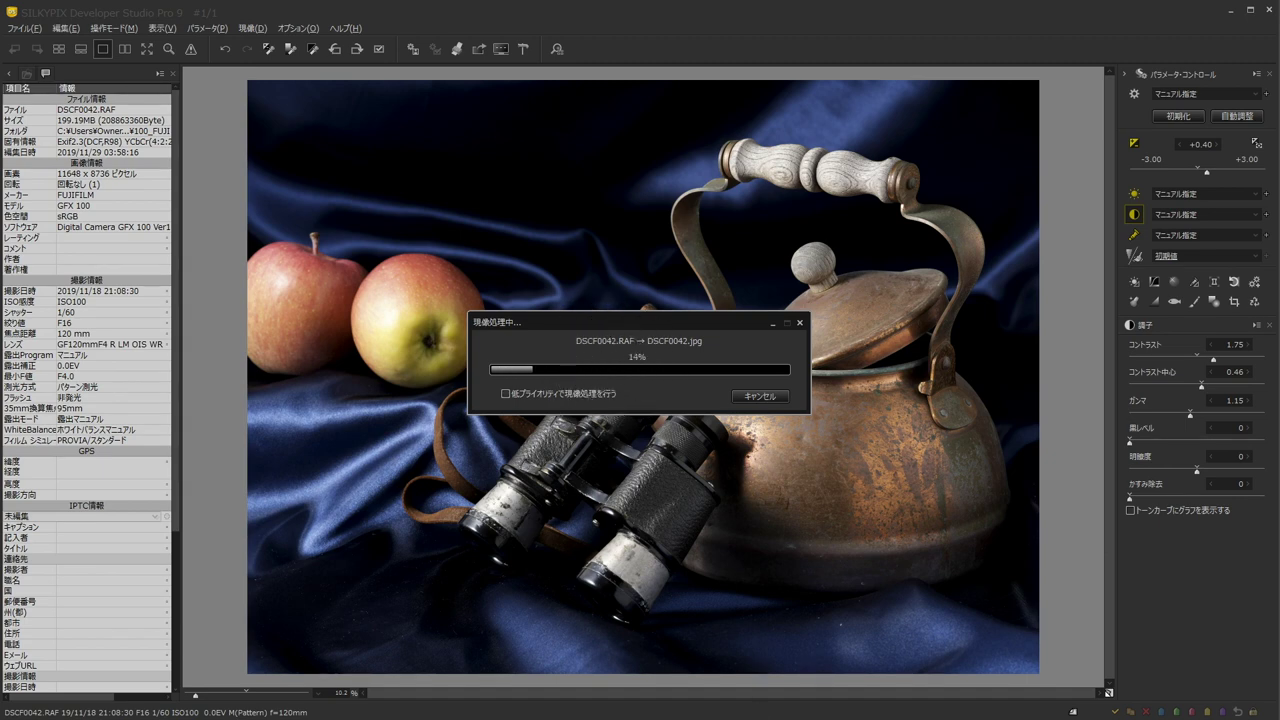
Show the System page (Core i7-3770, 16.0 GB), then launch Task Manager and Resource Monitor
key("super+Pause")
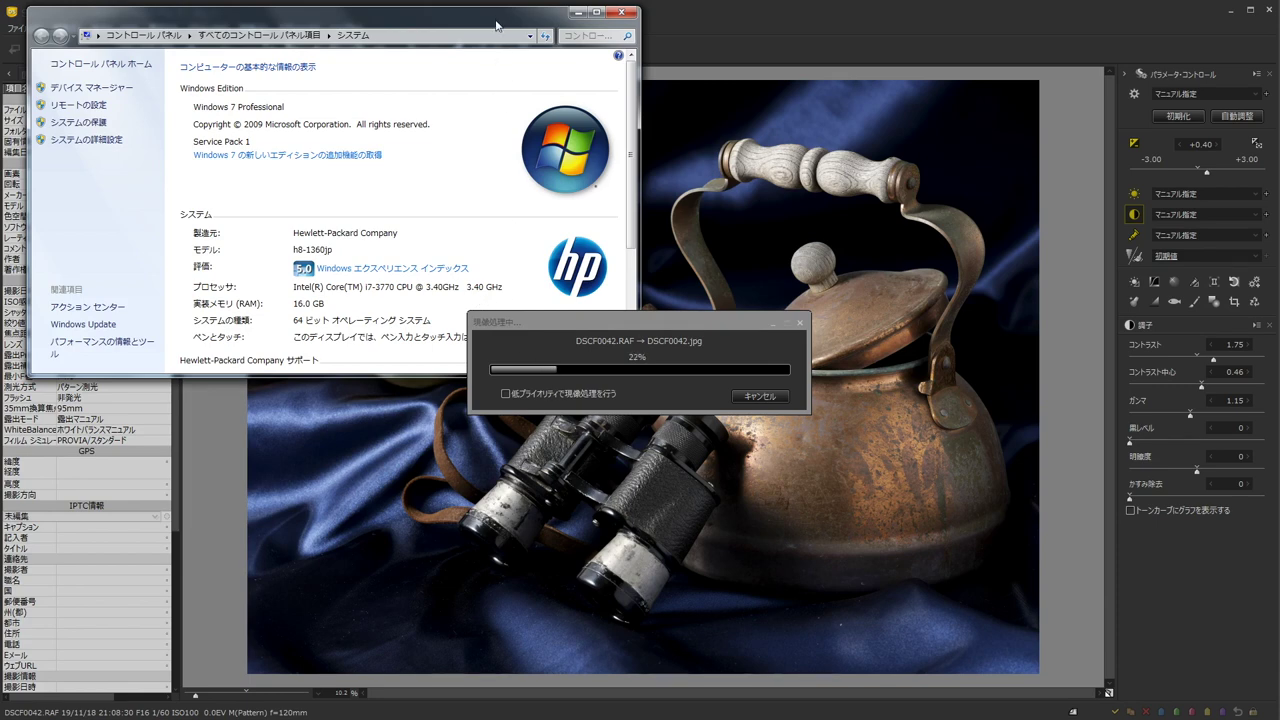
left_click_drag(495, 21, 488, 25)
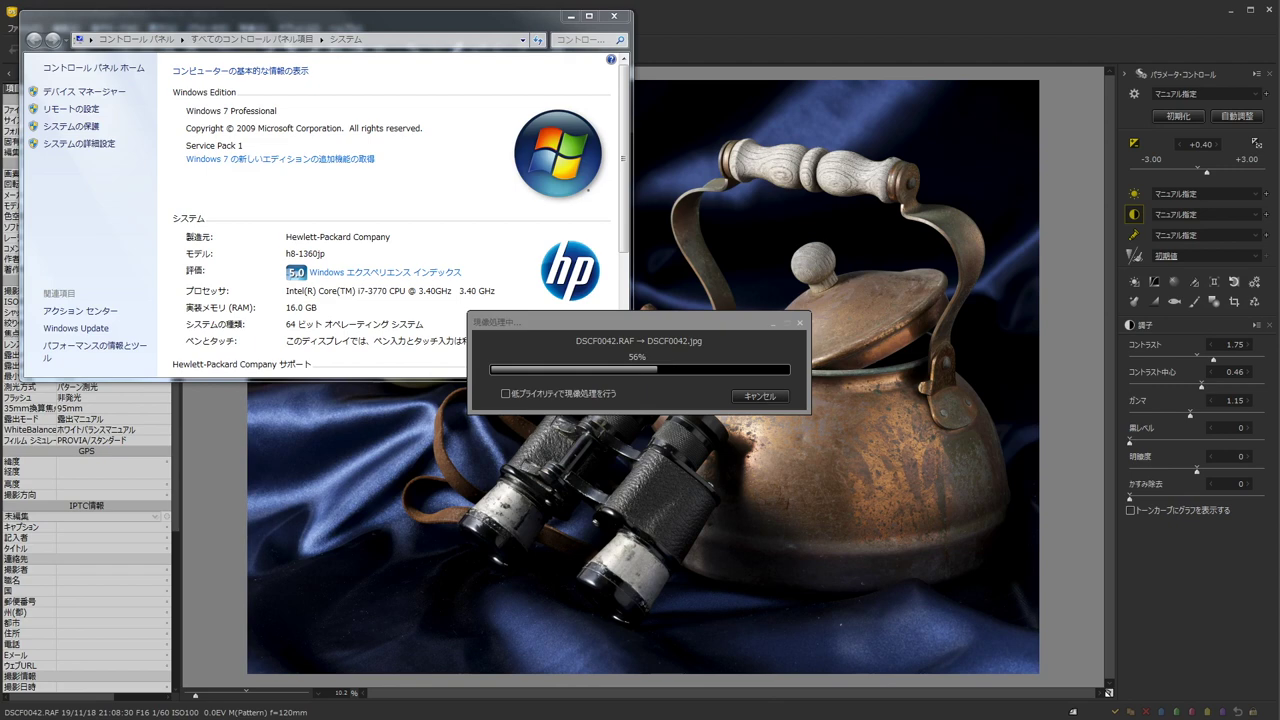
key("ctrl+shift+Escape")
left_click(960, 353)
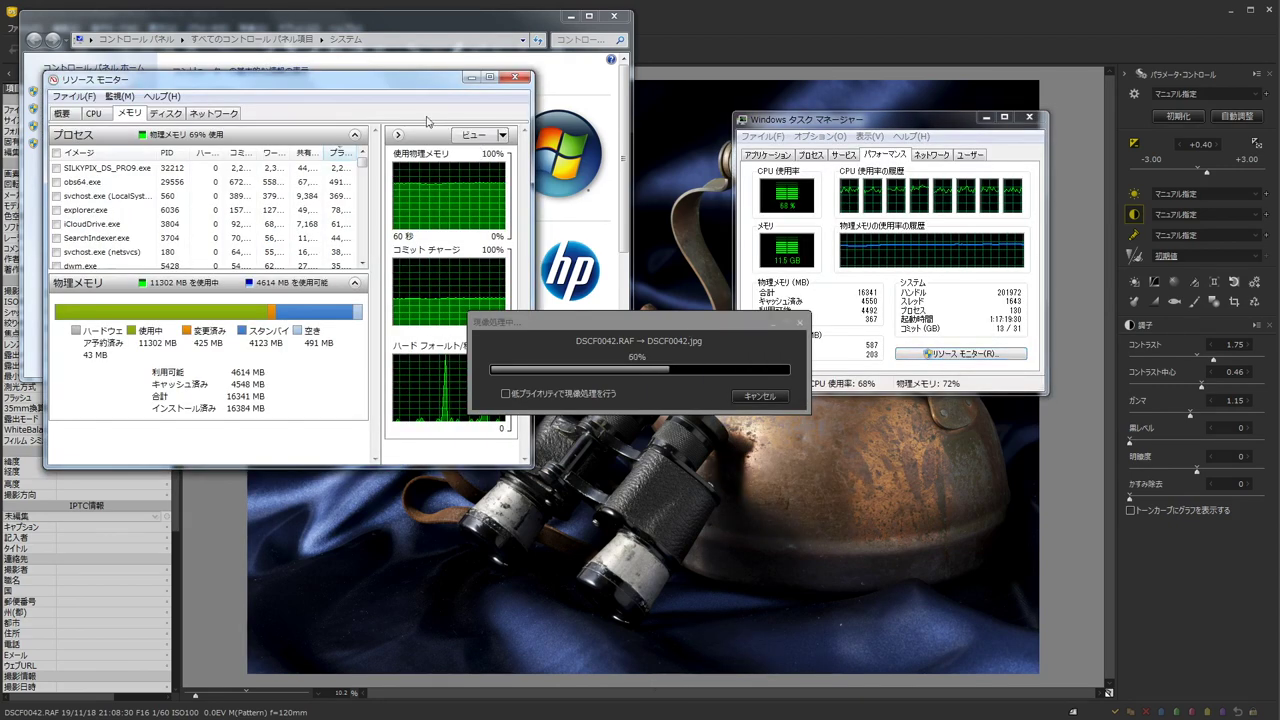
Shift Resource Monitor to the right and move the export progress window up
left_click_drag(356, 86, 508, 78)
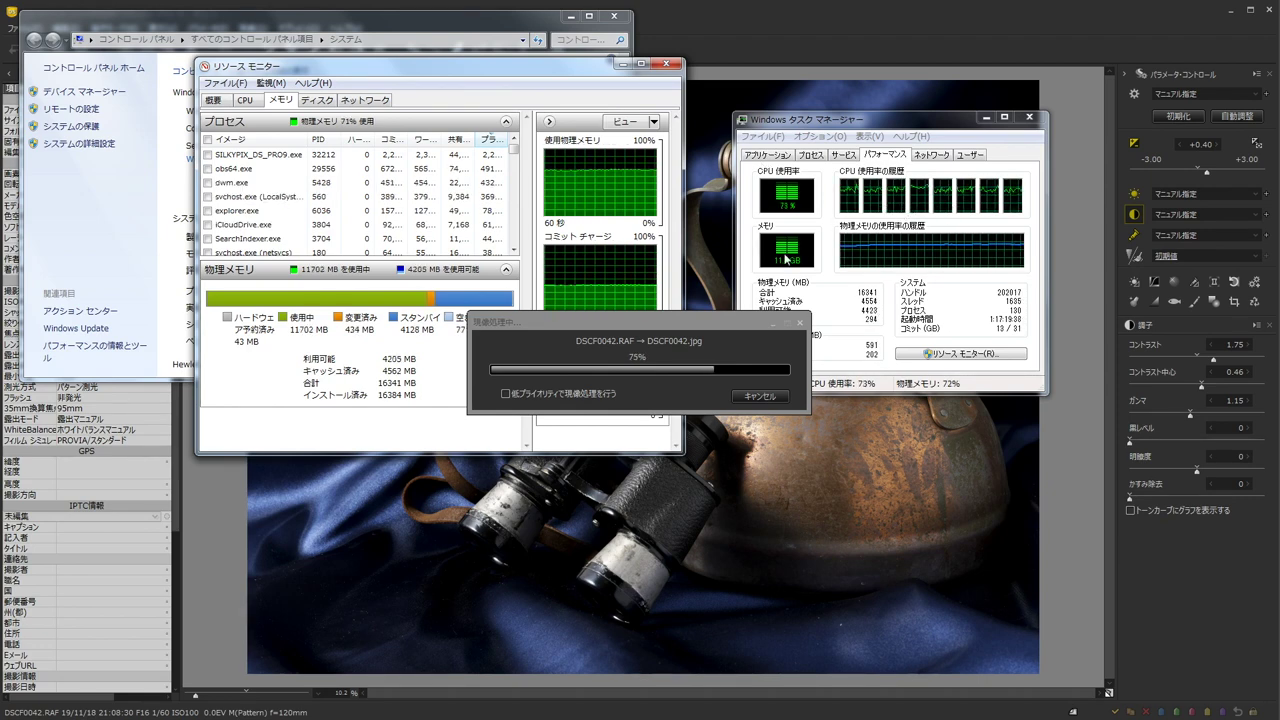
left_click(686, 323)
left_click_drag(686, 322, 681, 272)
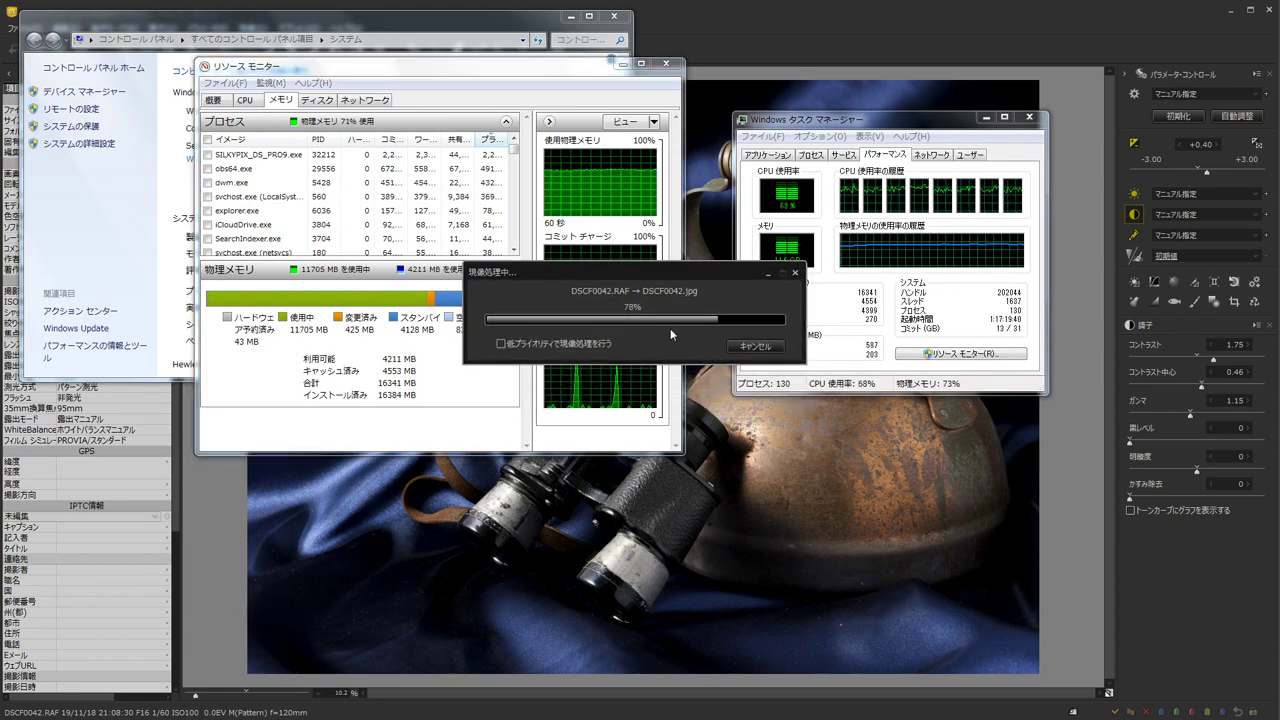